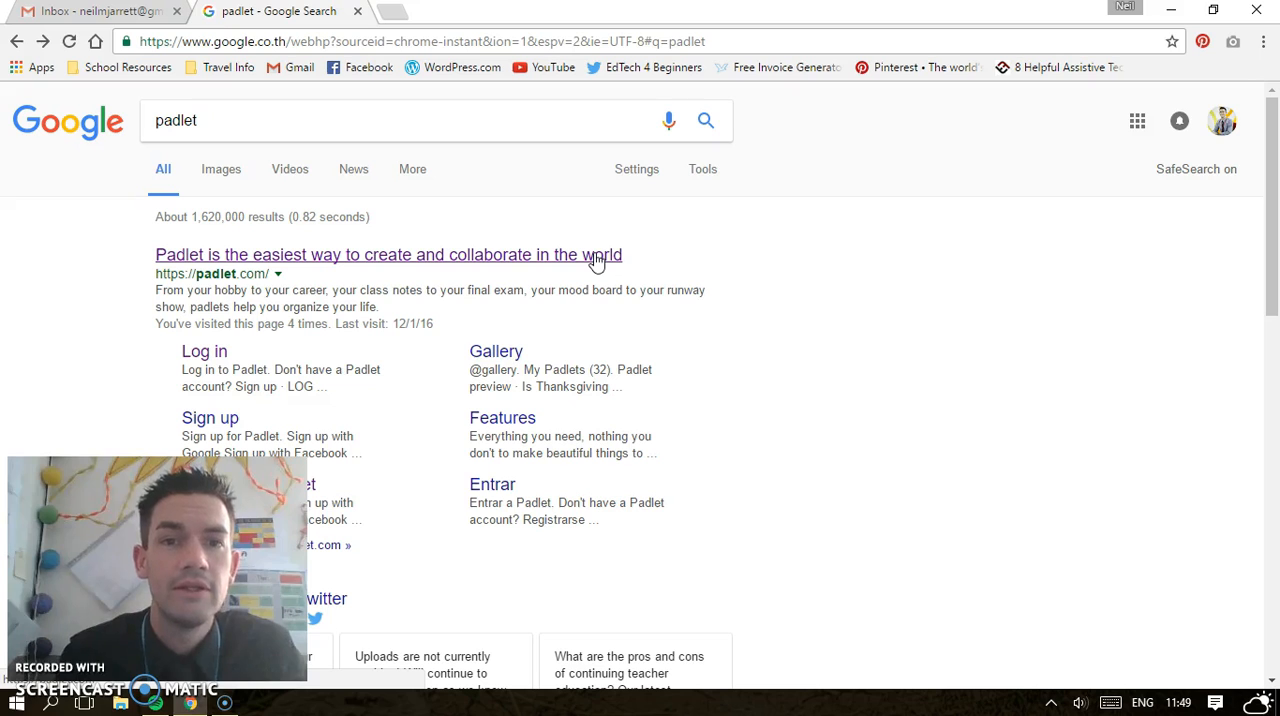
# Open the Padlet site from the search results and look through the account's created padlets and recent activity
pyautogui.click(595, 256)
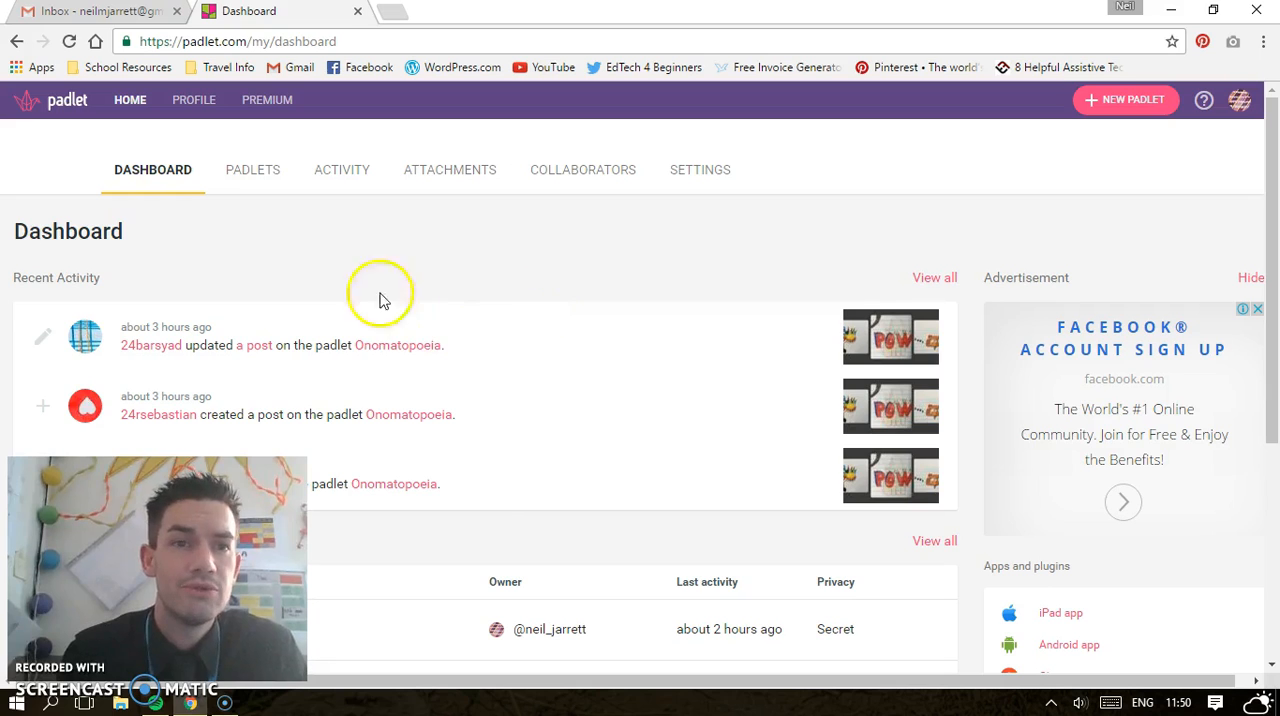
pyautogui.click(277, 180)
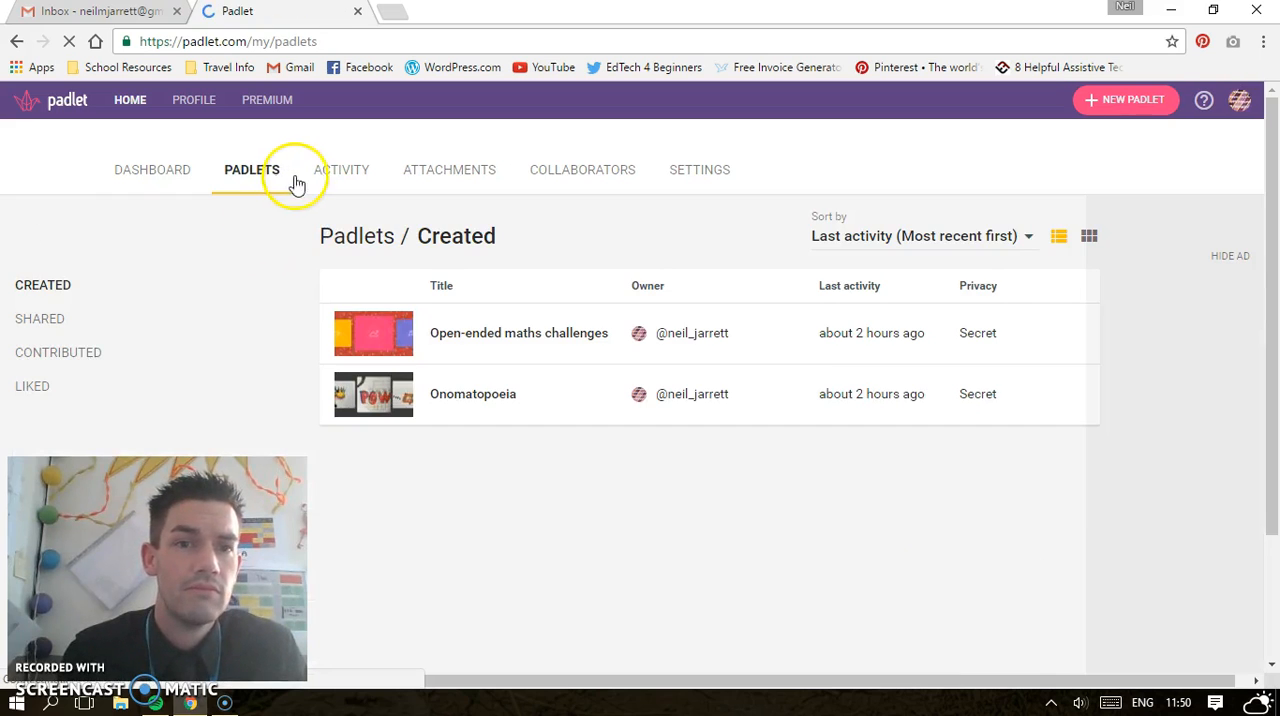
pyautogui.click(368, 177)
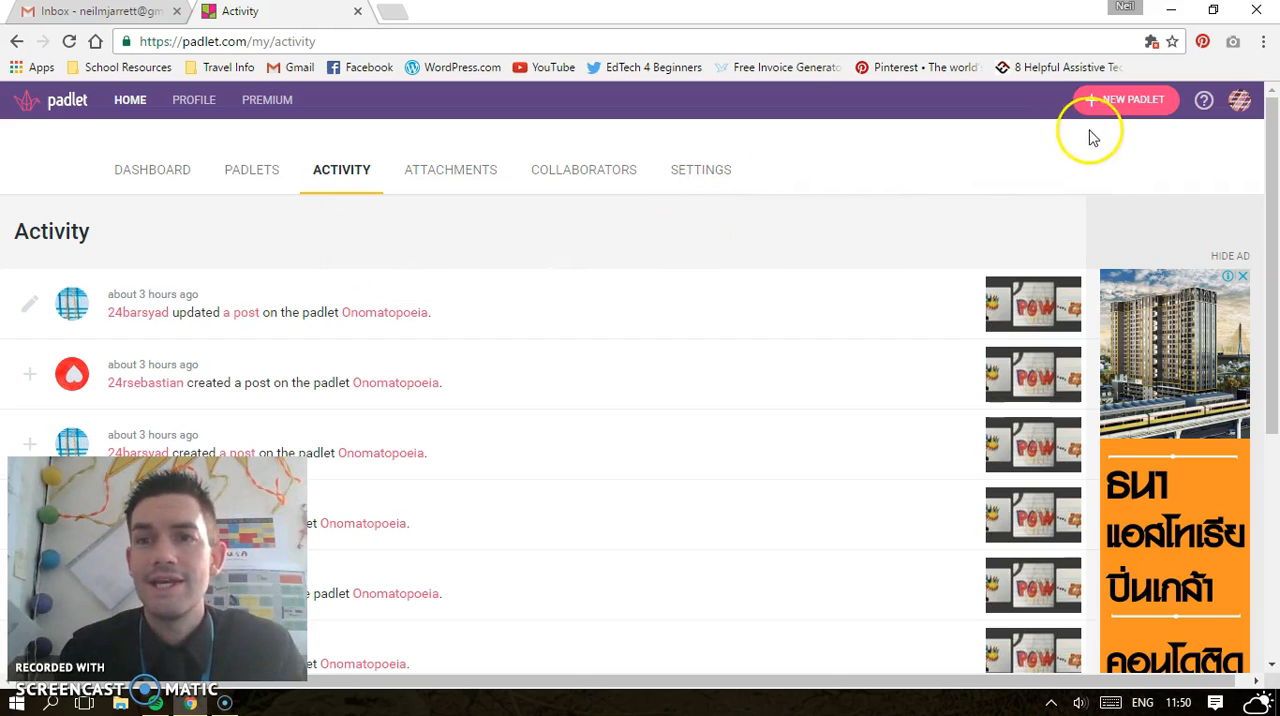
# Create a new padlet and set its title to "Test"
pyautogui.click(1136, 106)
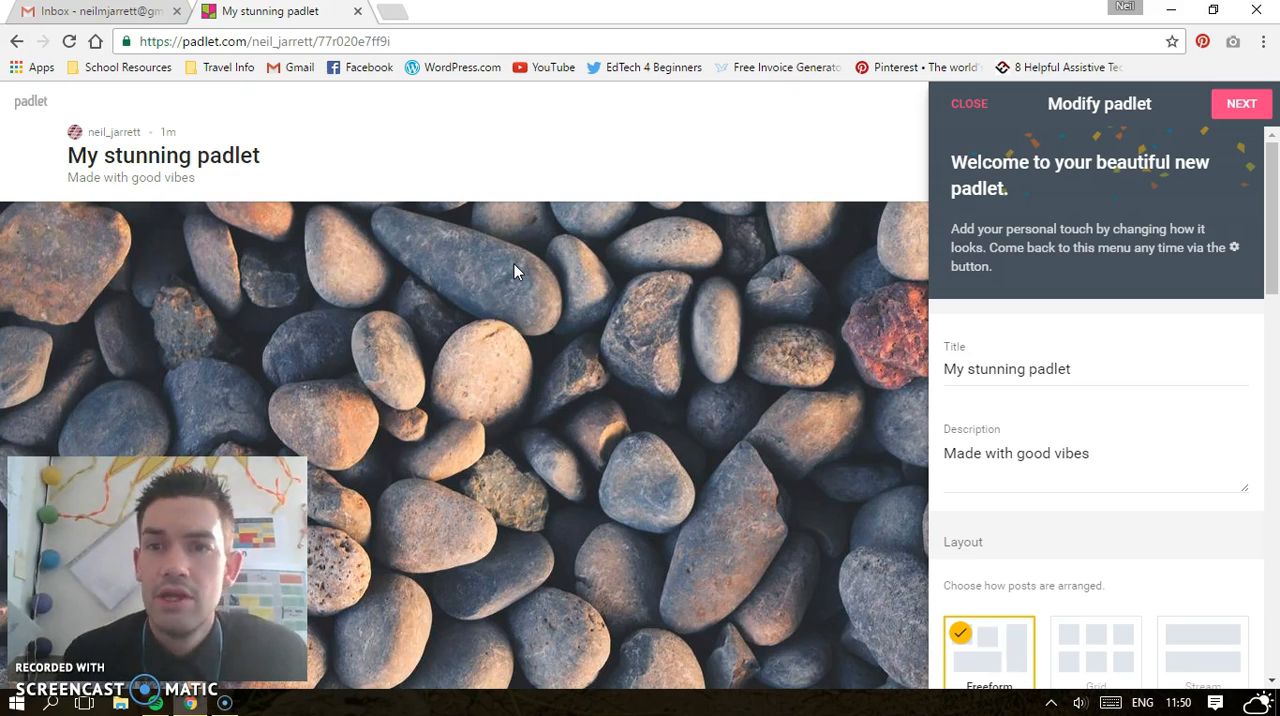
pyautogui.scroll(-1, 1049, 449)
pyautogui.click(1112, 333)
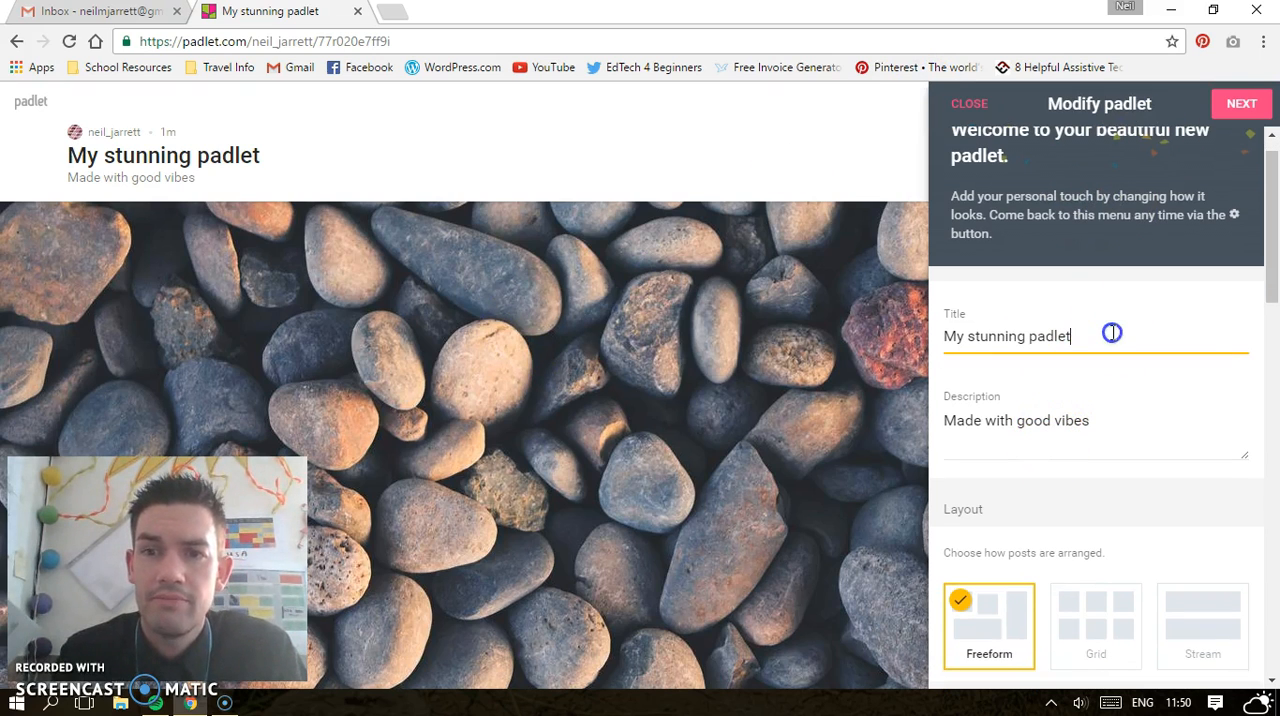
pyautogui.moveTo(1112, 333); pyautogui.dragTo(921, 336)
pyautogui.write('Test')
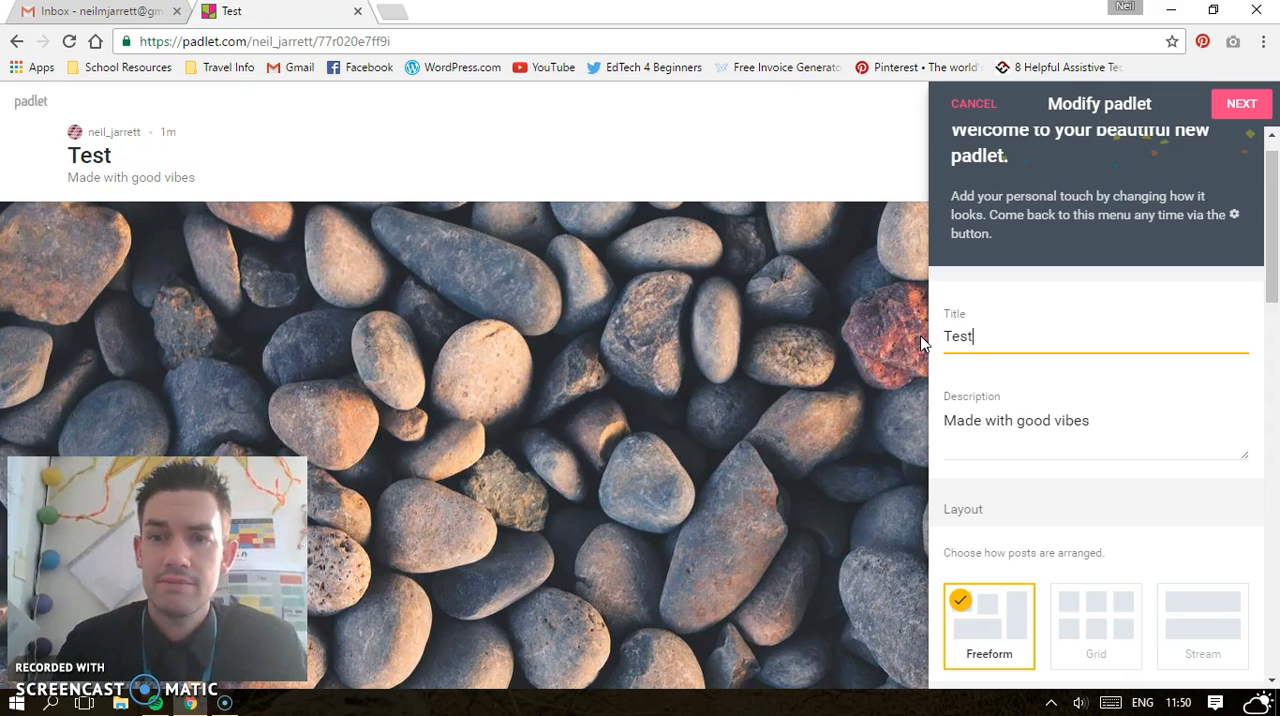
# Replace the padlet's description with "An example"
pyautogui.click(1030, 410)
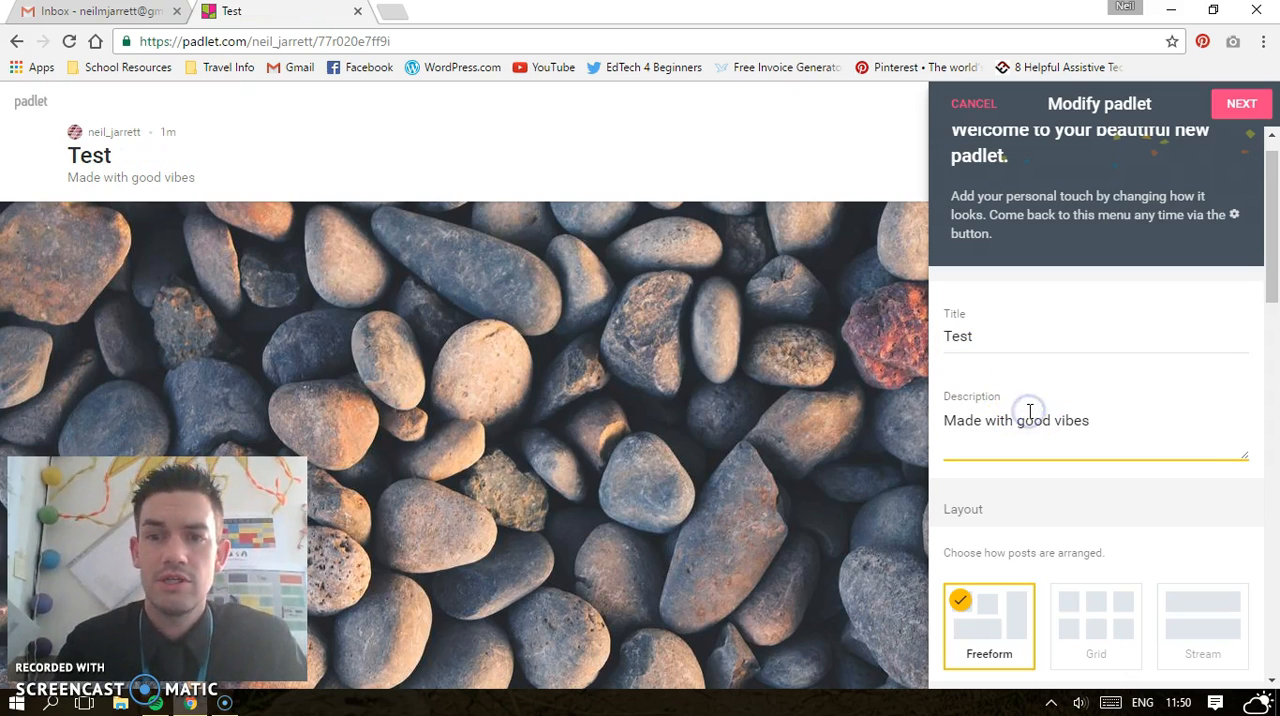
pyautogui.hotkey('ctrl', 'a')
pyautogui.write('S')
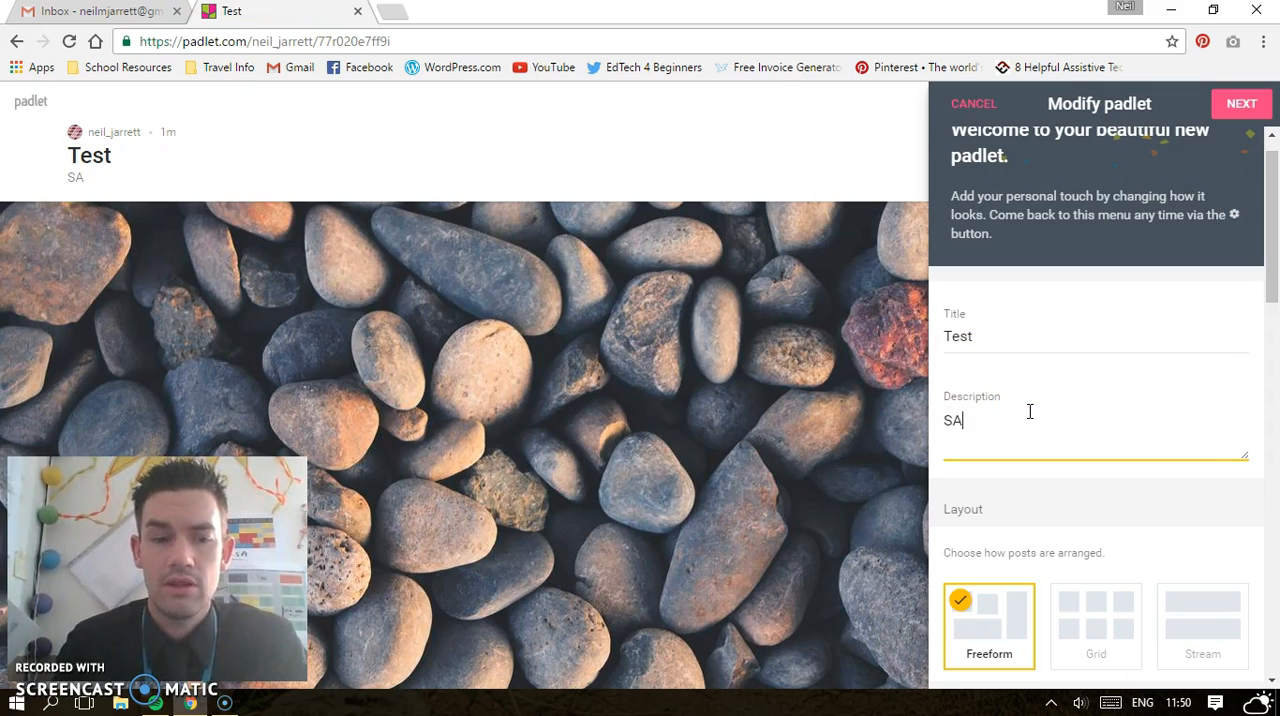
pyautogui.press('BackSpace')
pyautogui.write('Amn')
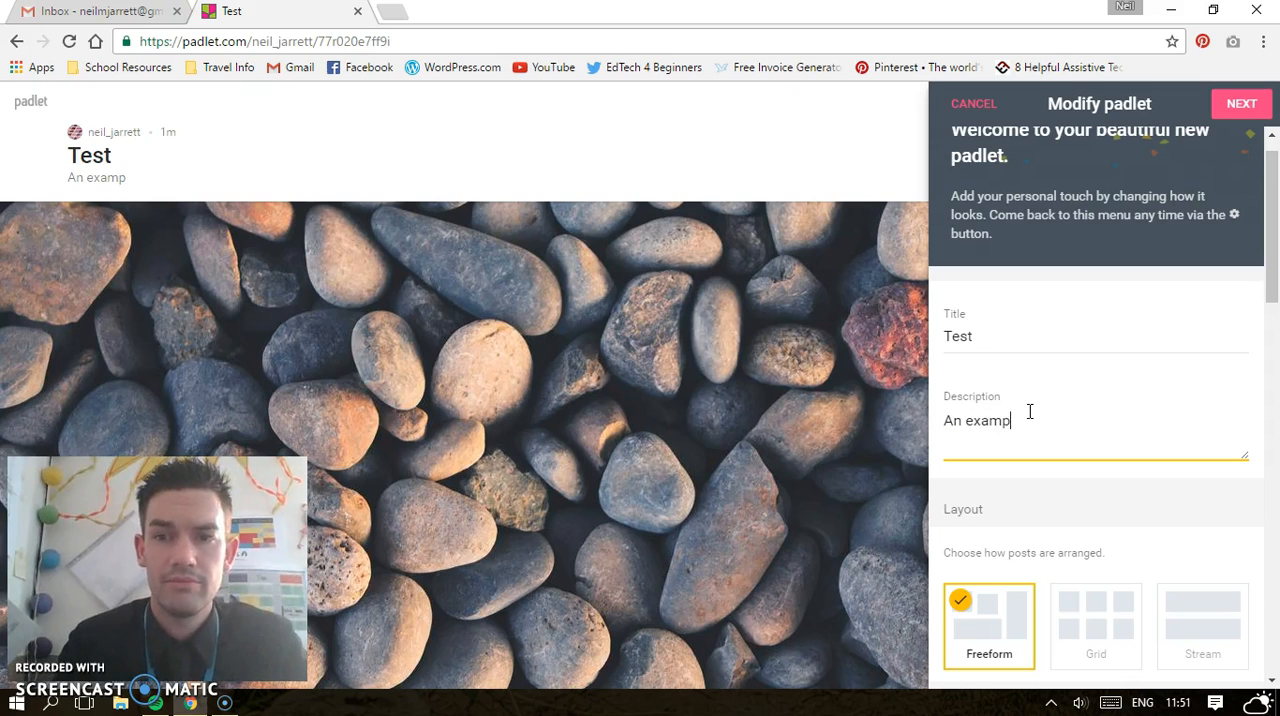
# Try the Grid layout for the posts and return to Freeform
pyautogui.scroll(-1, 1040, 503)
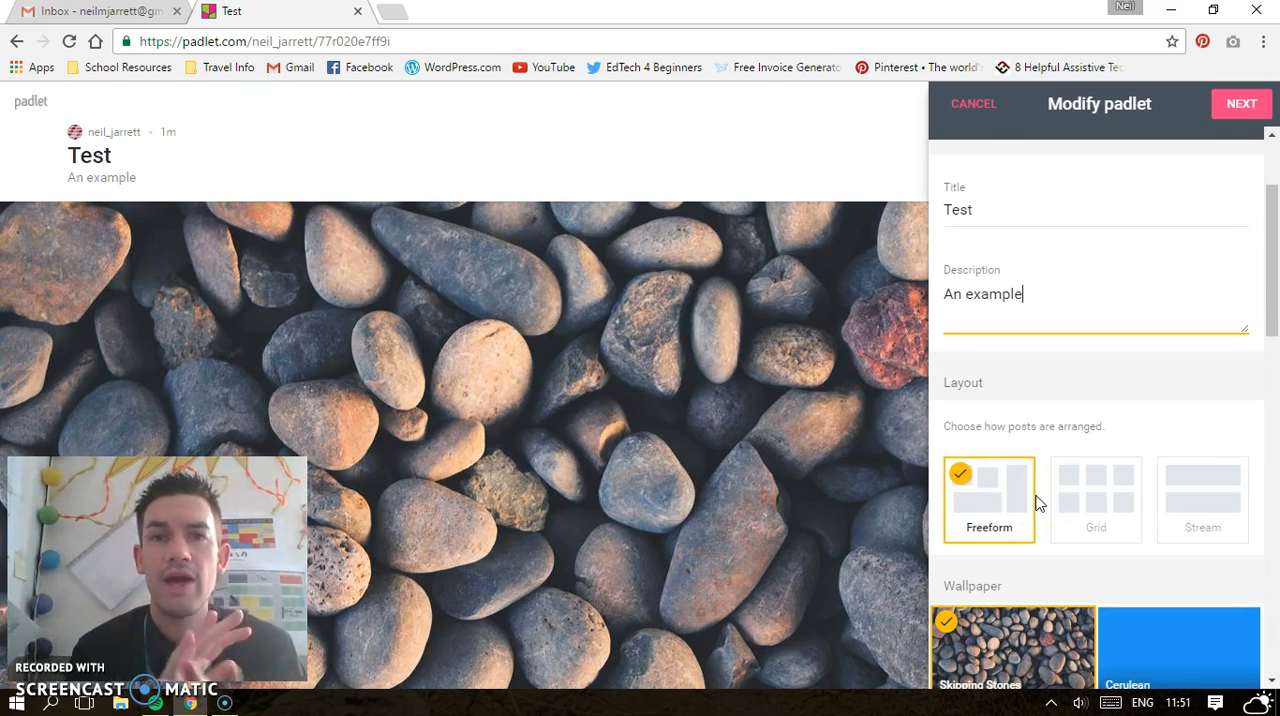
pyautogui.click(1102, 499)
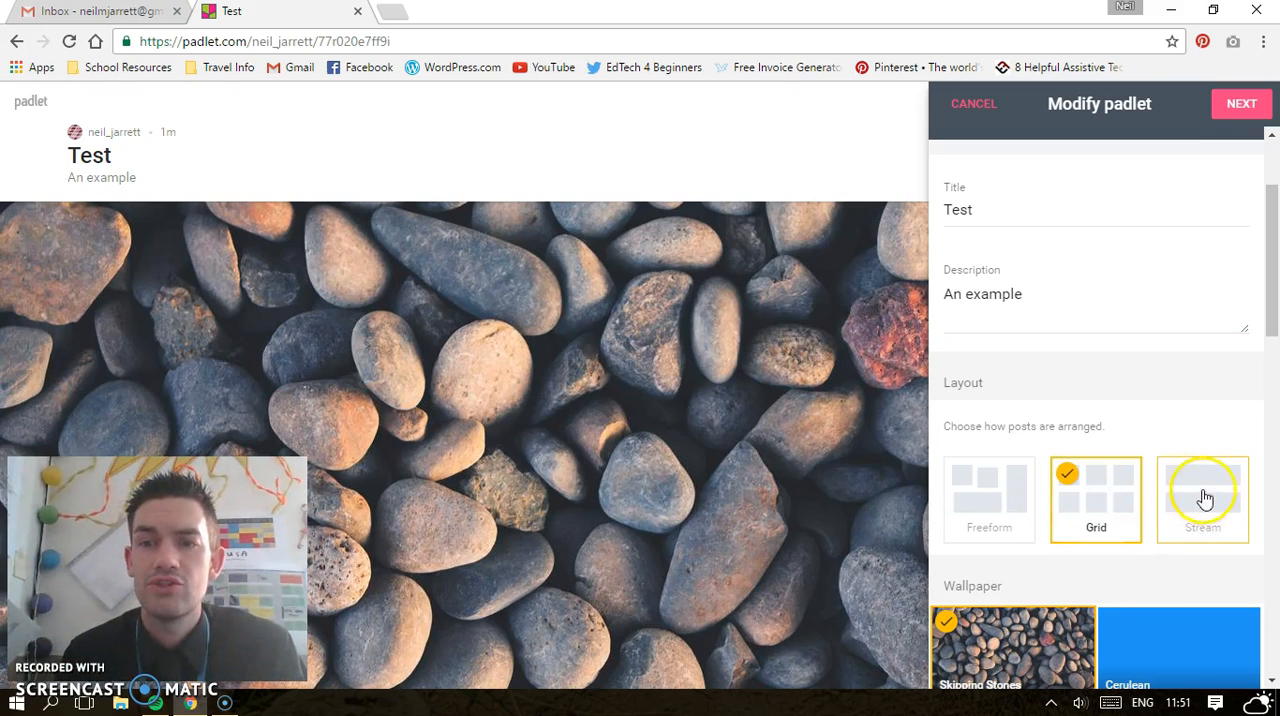
pyautogui.click(993, 480)
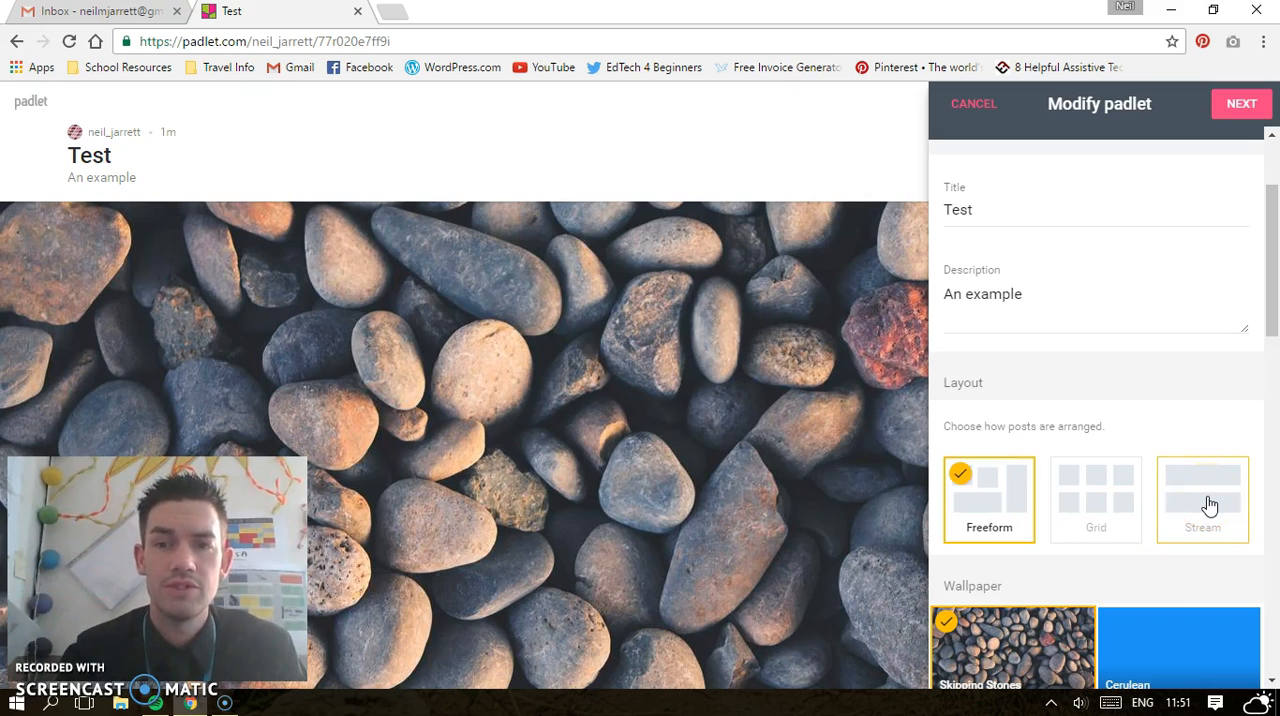
# Try the Cerulean wallpaper as the padlet's background
pyautogui.scroll(-2, 1208, 506)
pyautogui.click(1137, 540)
pyautogui.click(1206, 480)
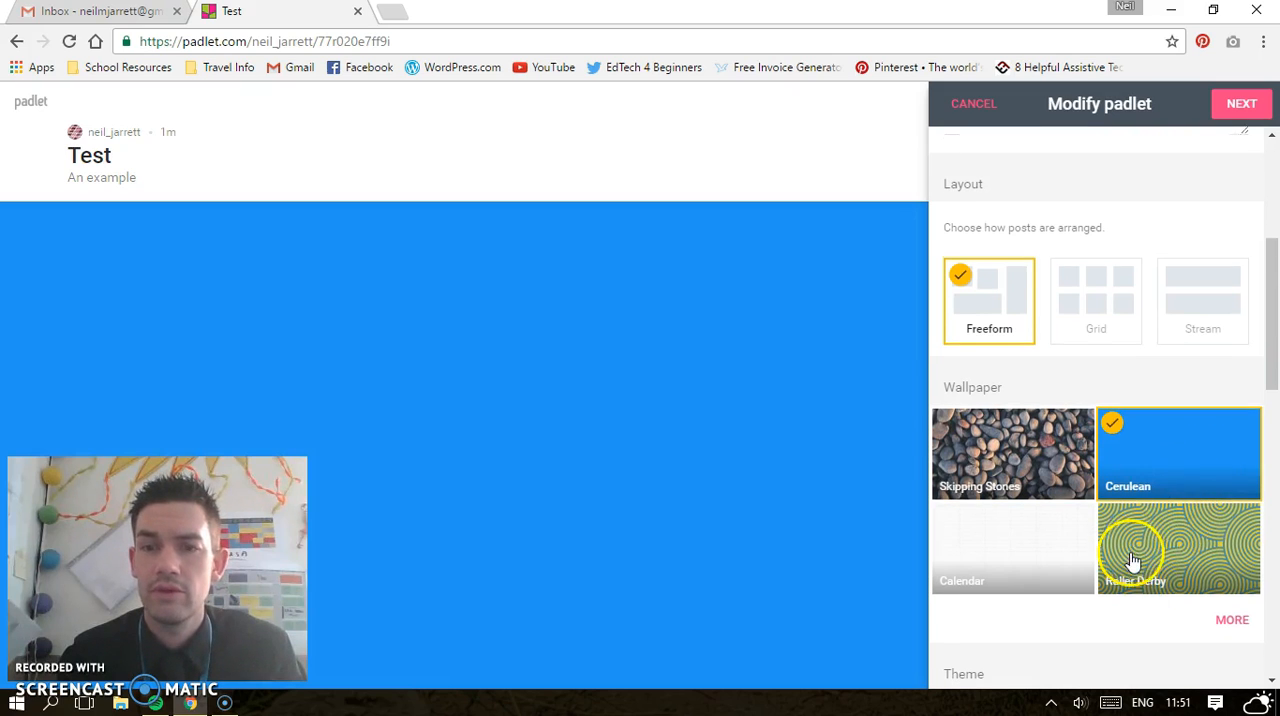
# Set the padlet's wallpaper to Linen from the full wallpaper gallery and return to the padlet settings
pyautogui.scroll(-2, 1134, 545)
pyautogui.click(1230, 484)
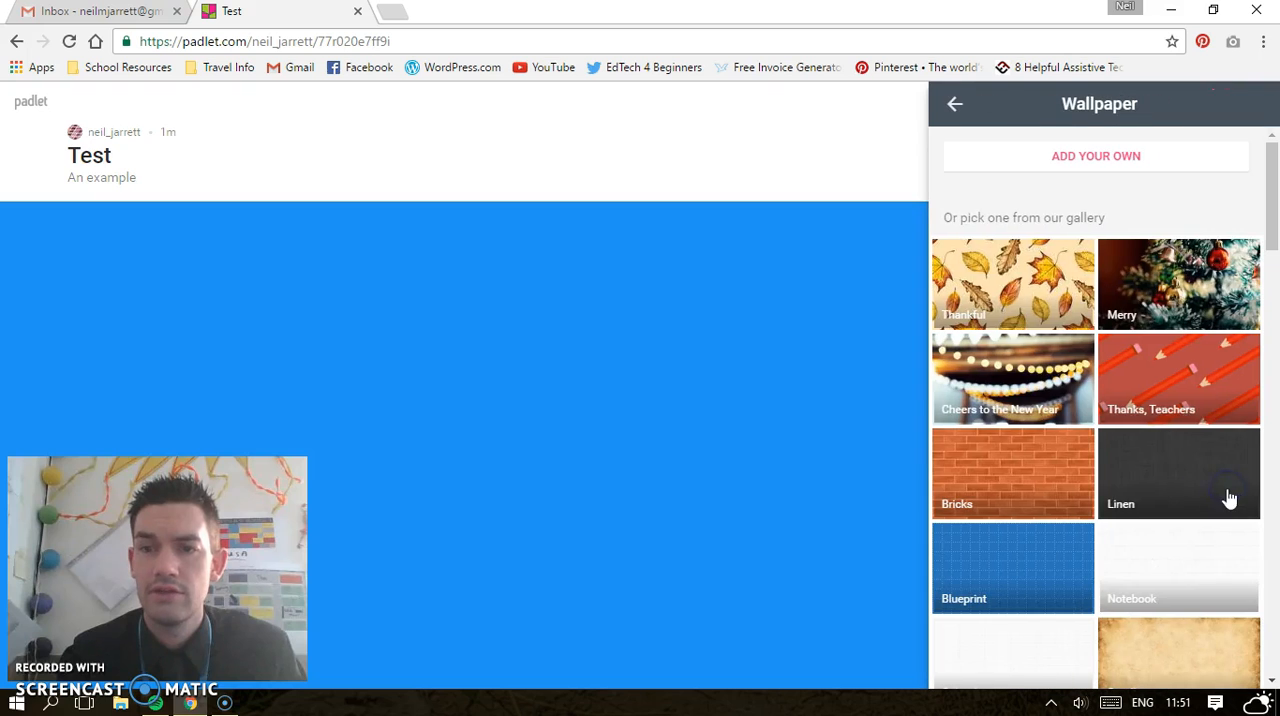
pyautogui.click(1173, 492)
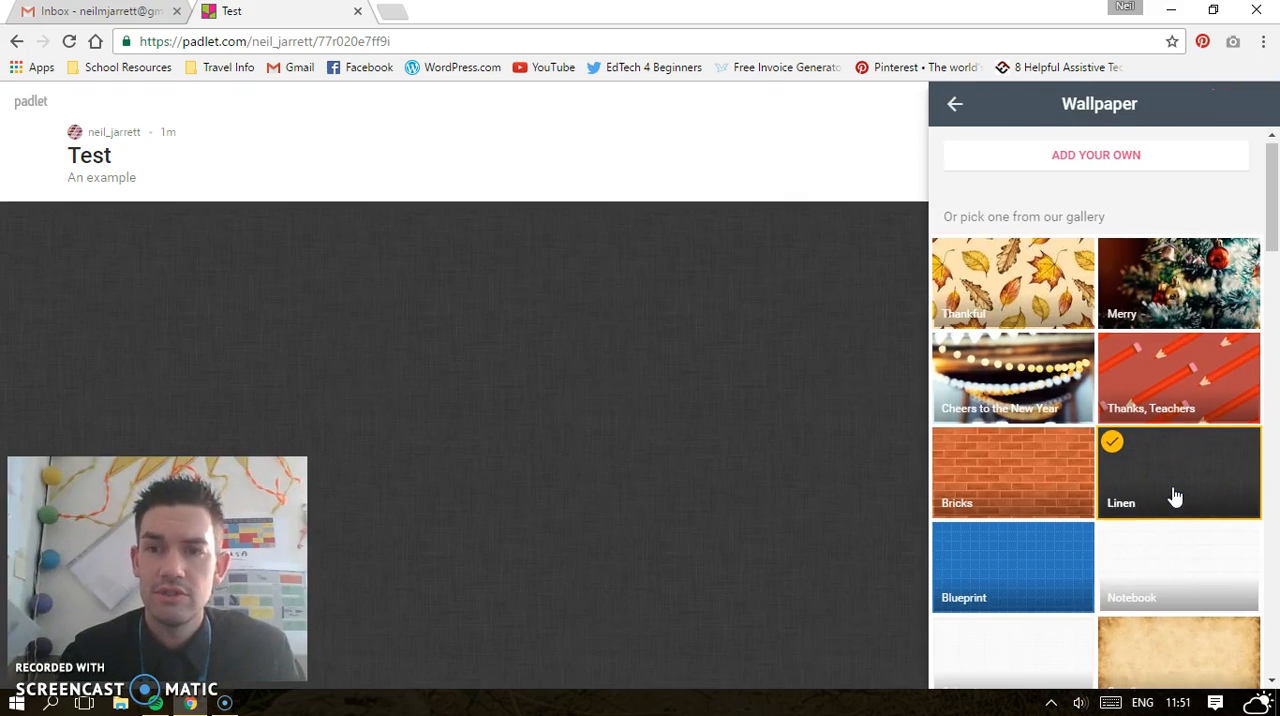
pyautogui.scroll(-10, 1175, 497)
pyautogui.scroll(-10, 1175, 497)
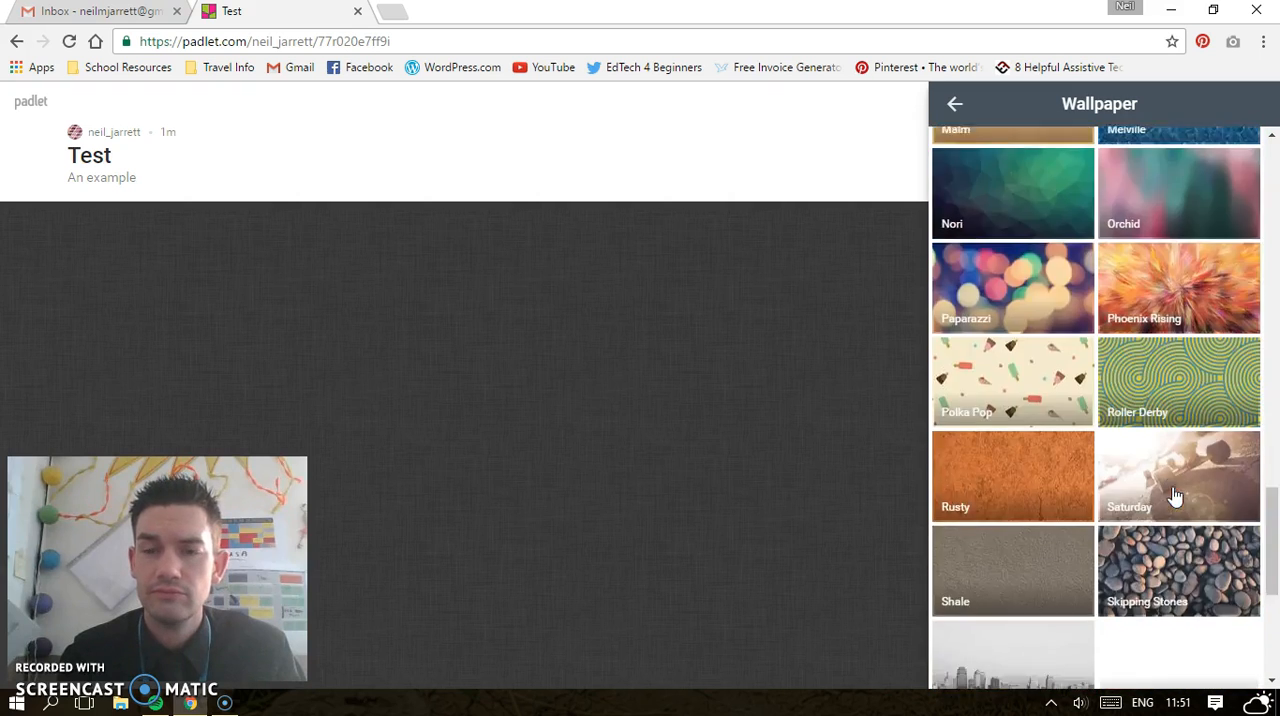
pyautogui.click(955, 103)
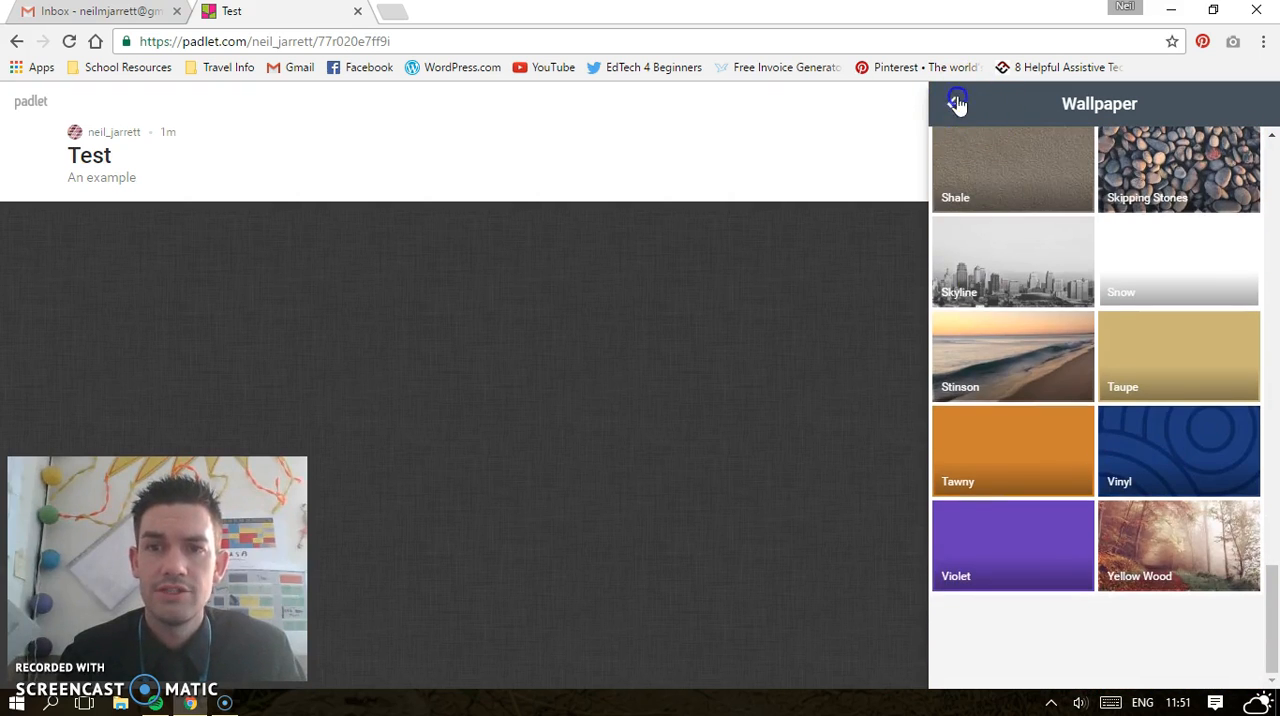
# Choose the orange sun as the padlet's icon
pyautogui.click(1106, 541)
pyautogui.scroll(-5, 1106, 541)
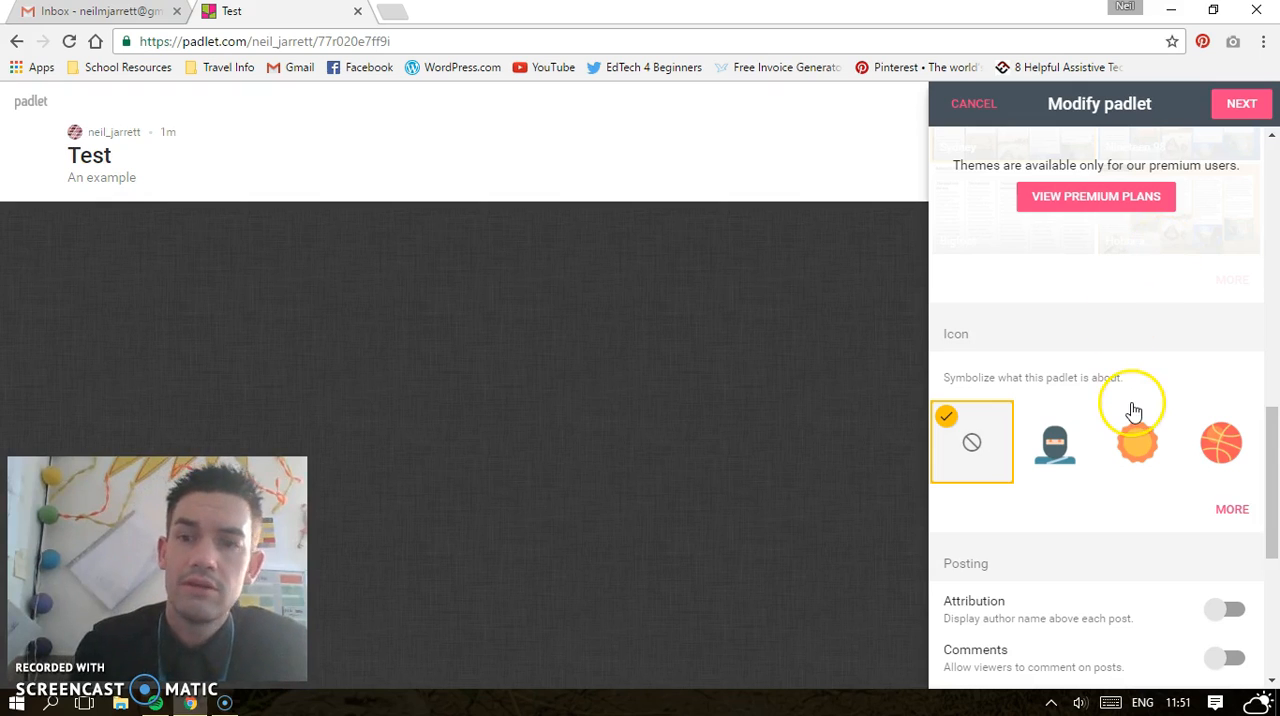
pyautogui.scroll(-2, 1130, 412)
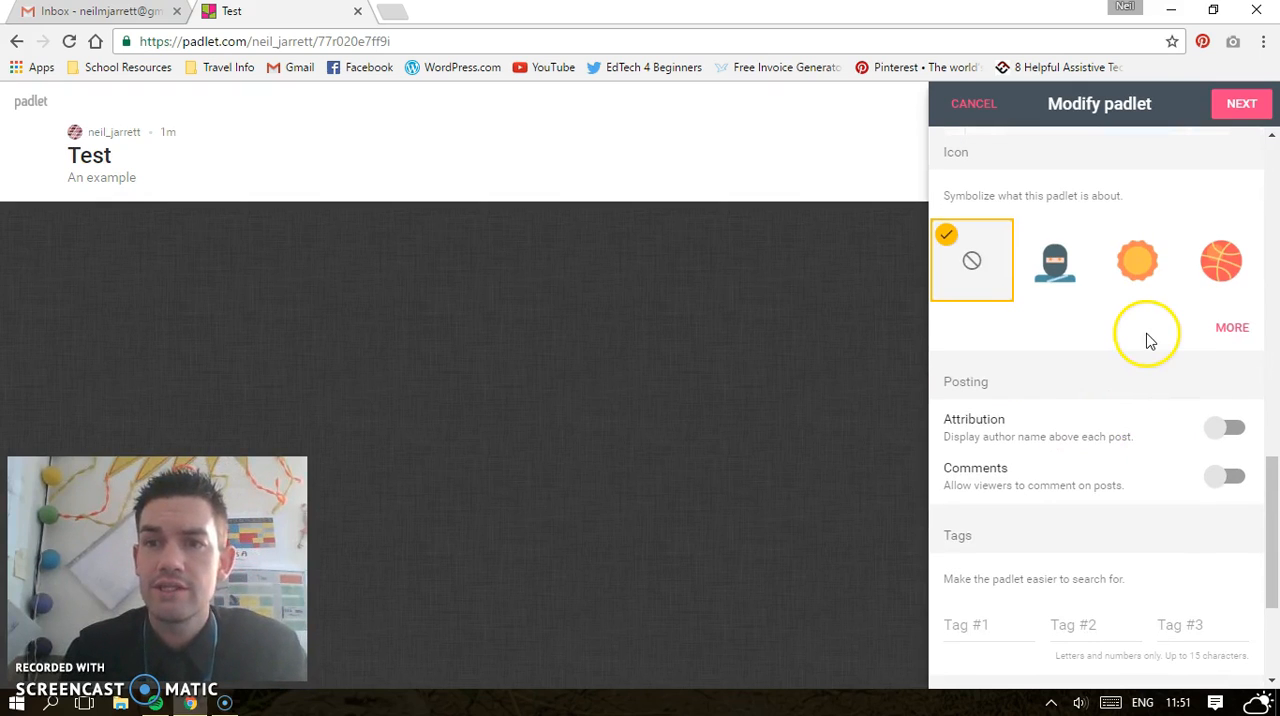
pyautogui.click(1137, 260)
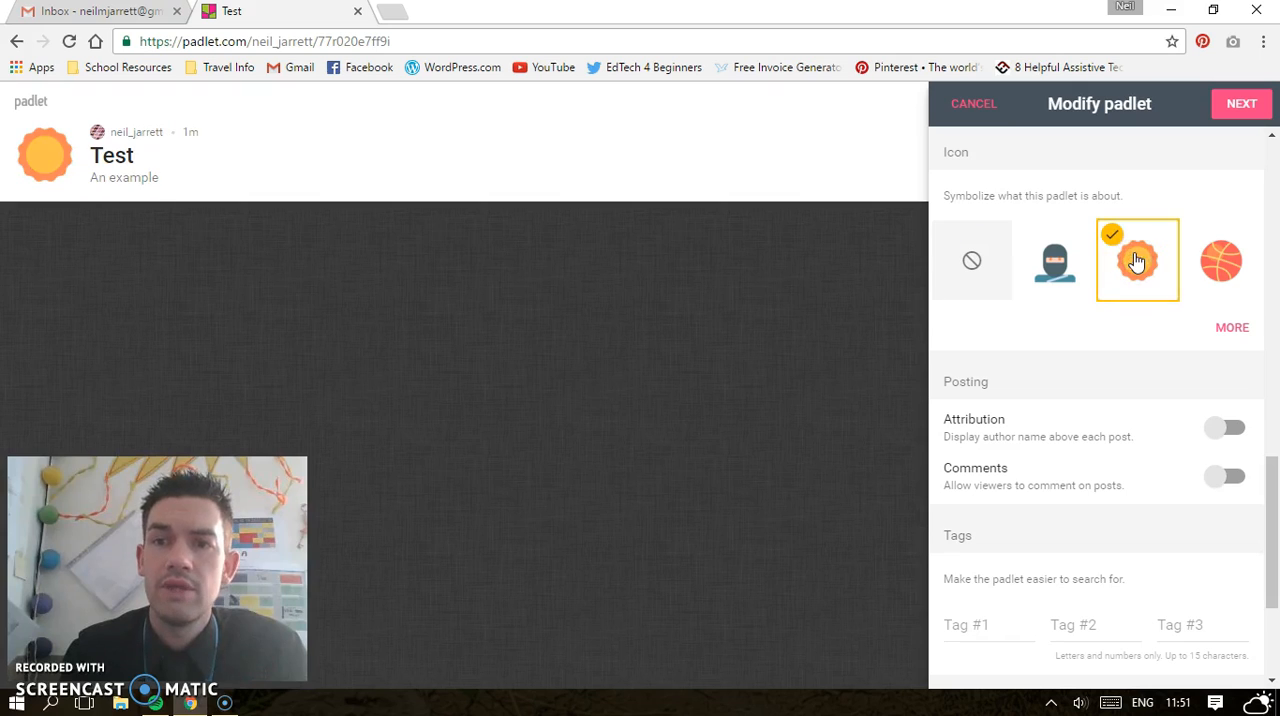
# Enable both Attribution and Comments in the padlet's posting options
pyautogui.scroll(-2, 1108, 402)
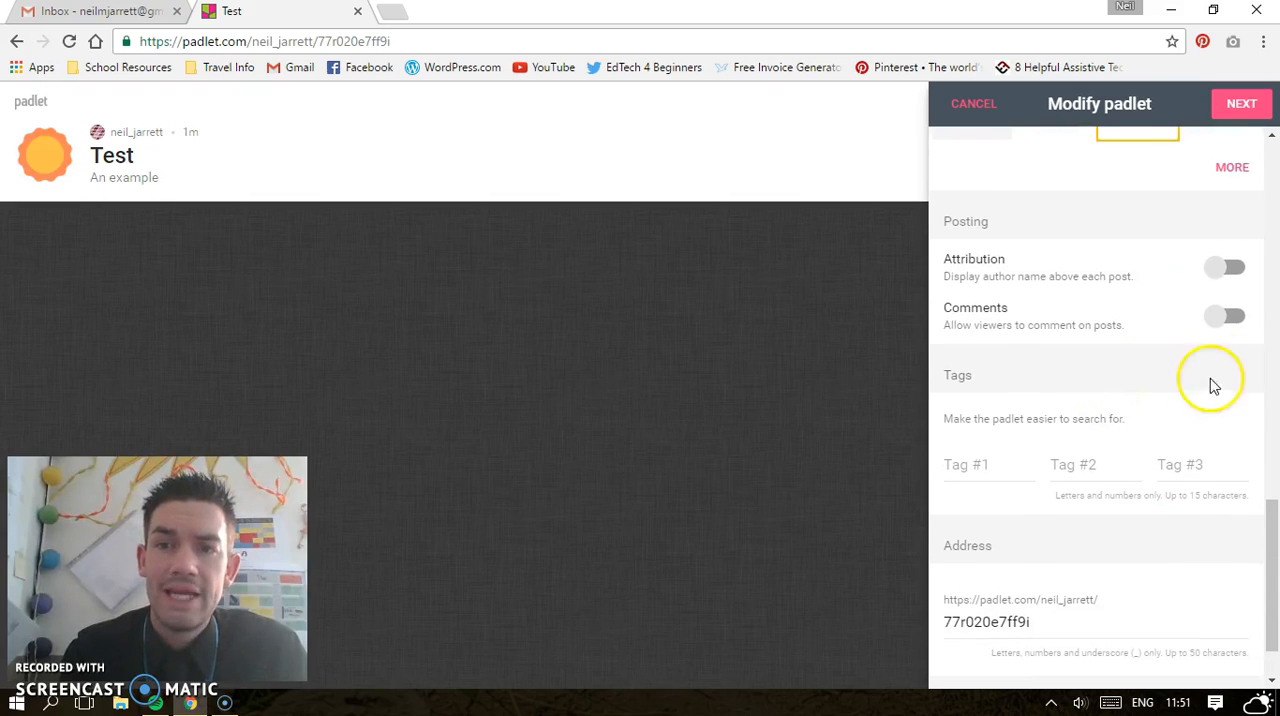
pyautogui.click(1230, 267)
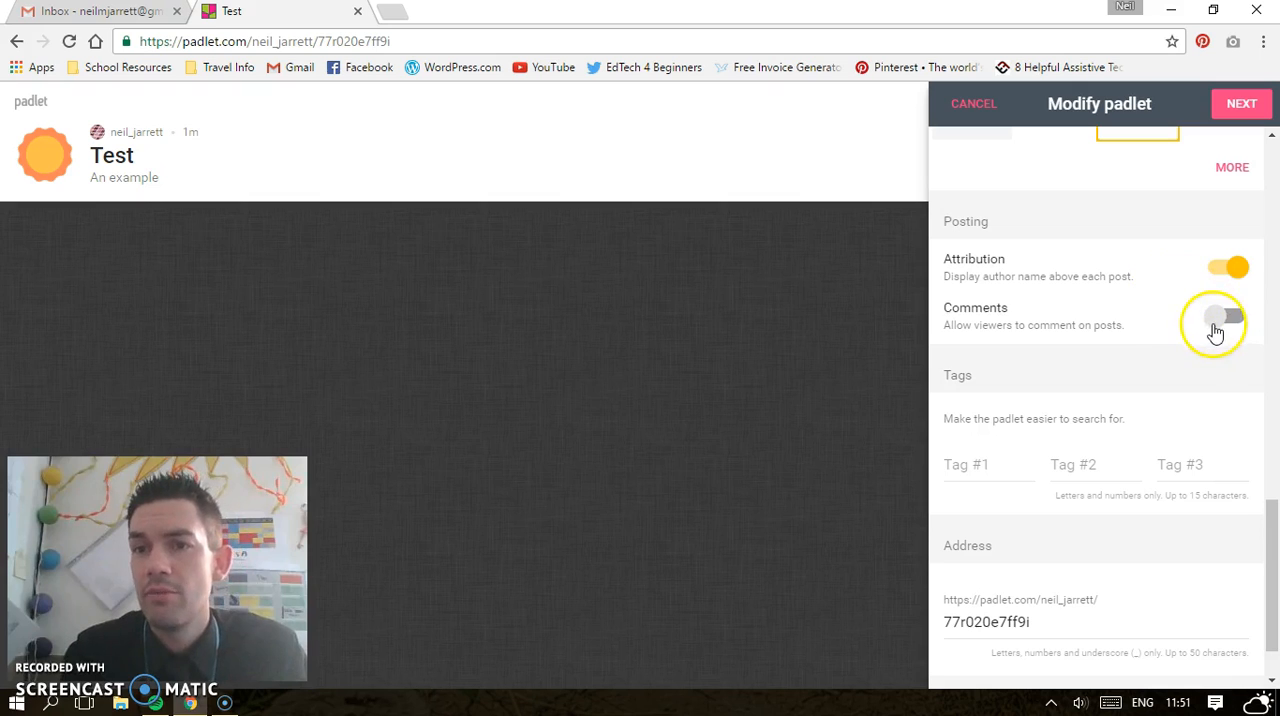
pyautogui.click(1215, 320)
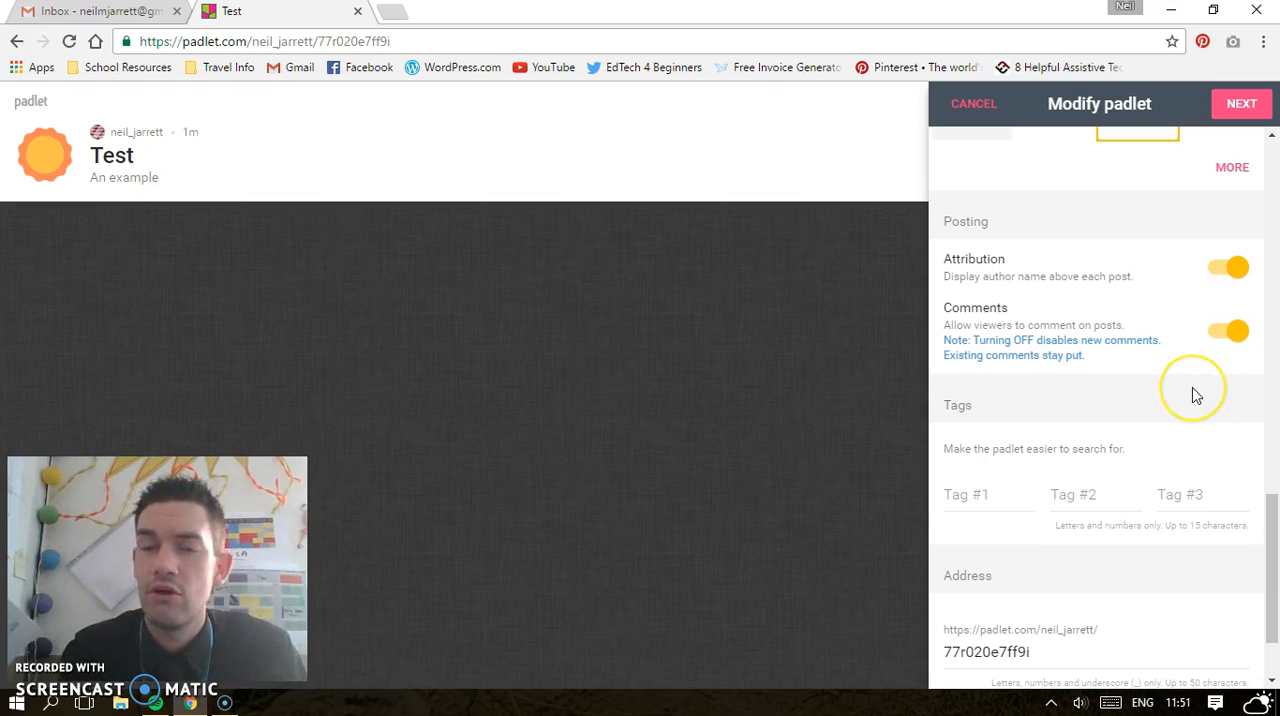
pyautogui.scroll(-1, 1193, 390)
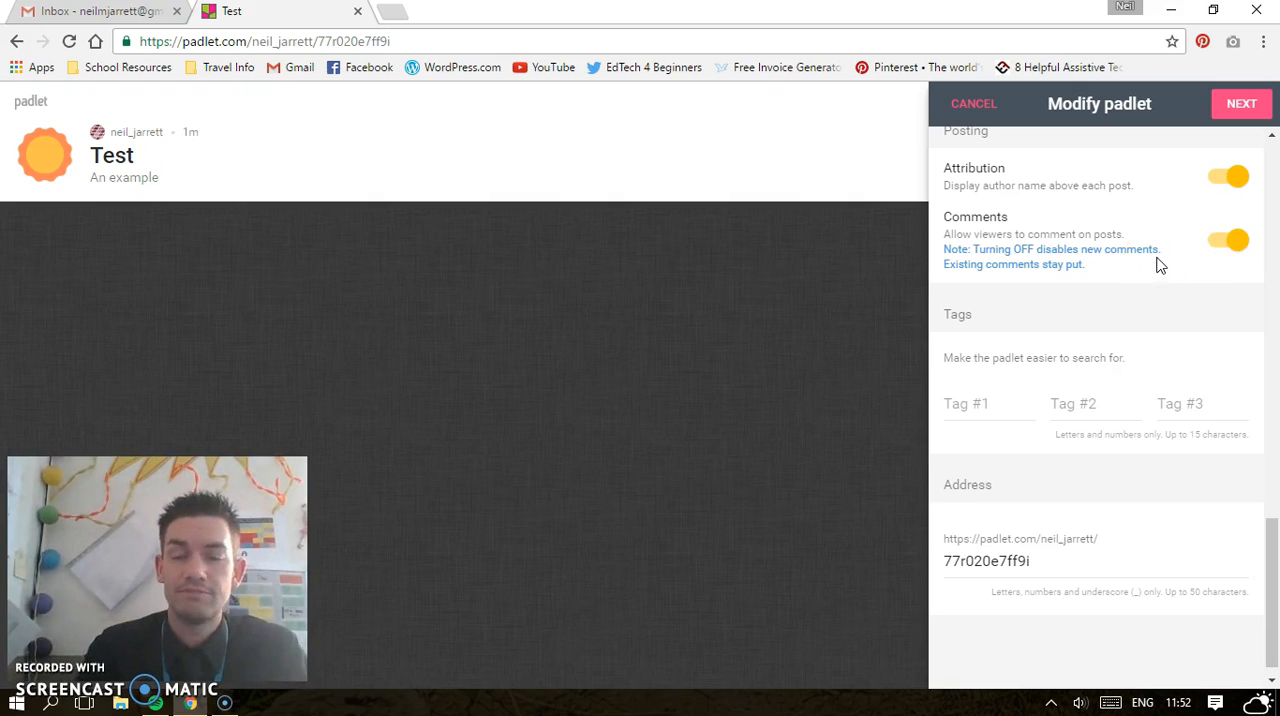
pyautogui.scroll(10, 1157, 265)
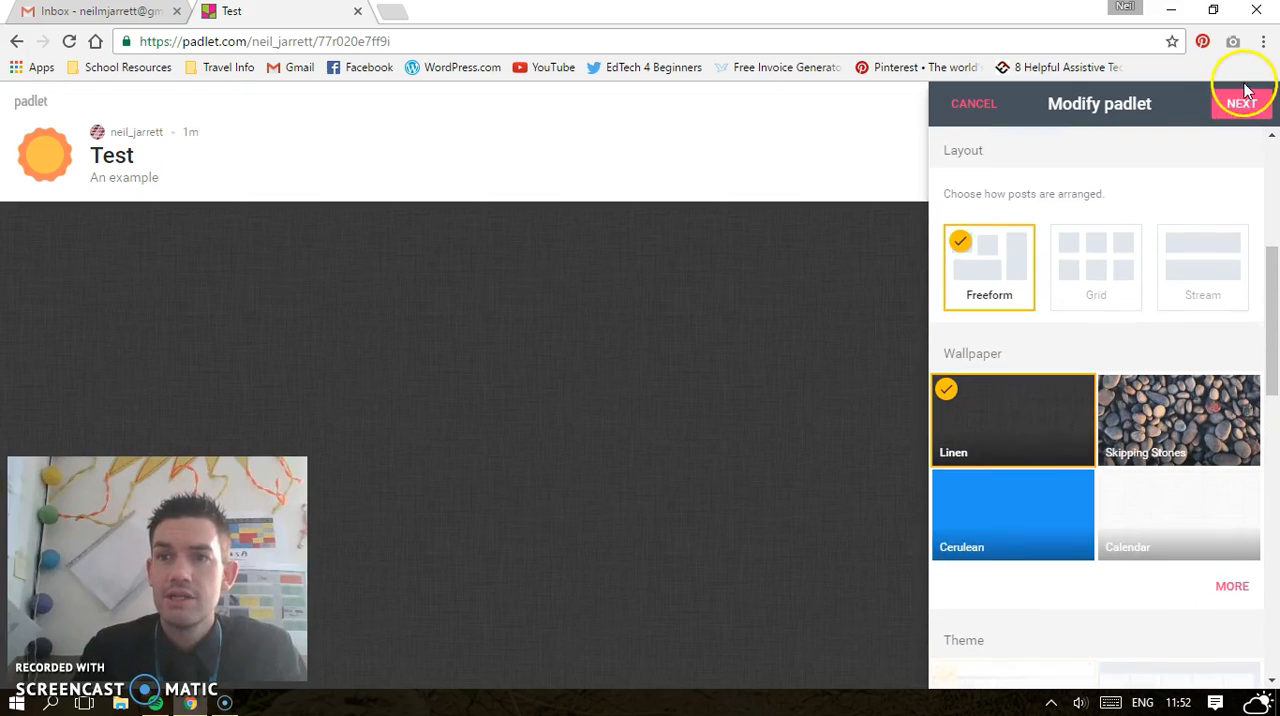
# Continue to the People & Privacy settings and set the padlet's privacy to Secret after trying Password protected
pyautogui.click(1238, 106)
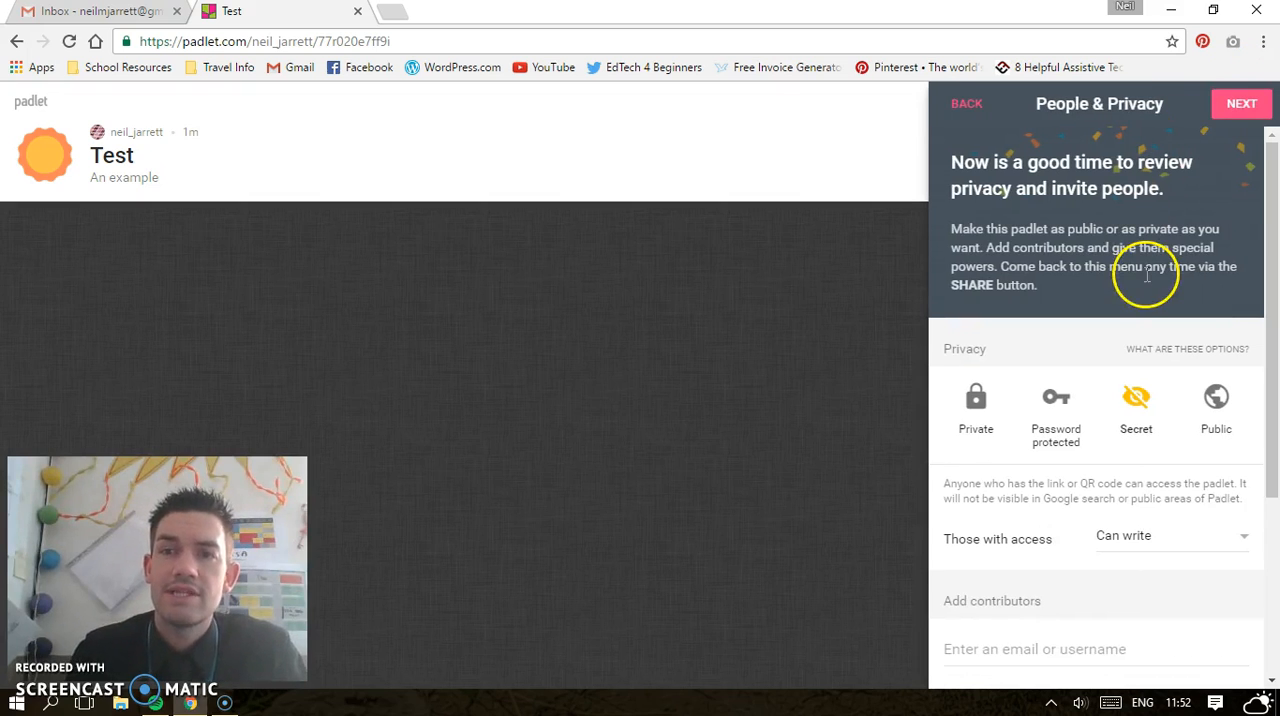
pyautogui.click(1141, 415)
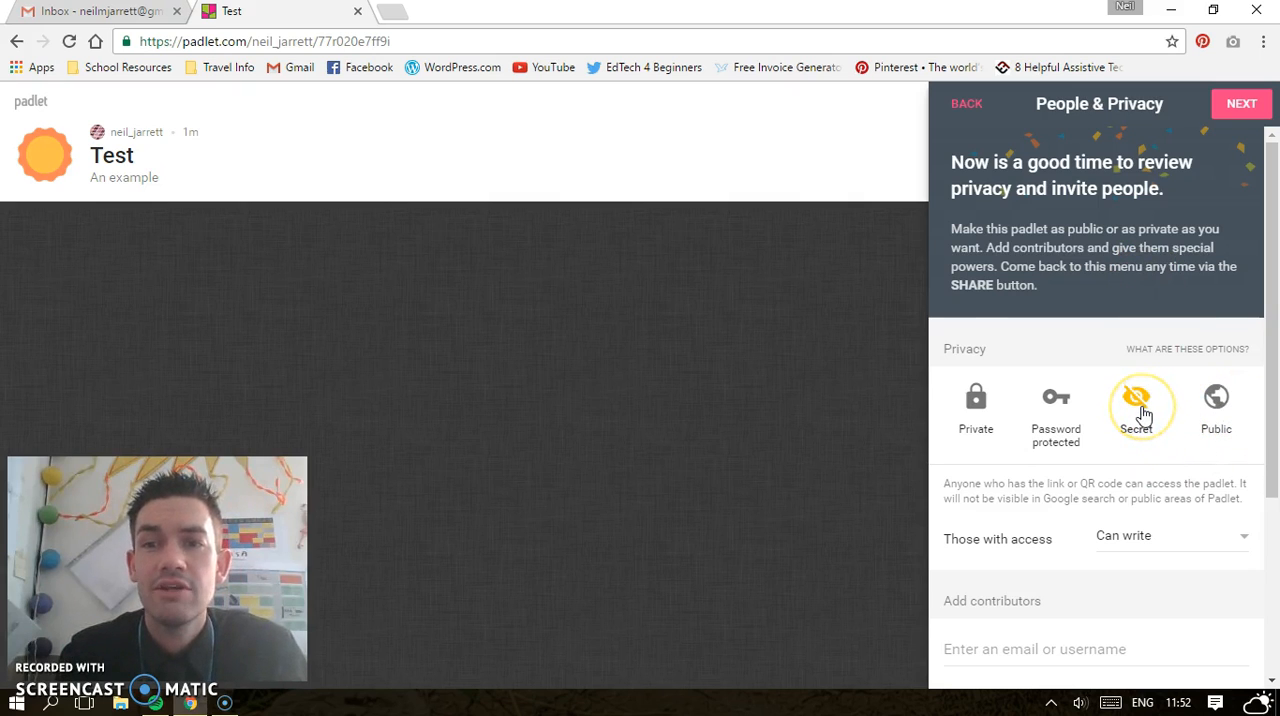
pyautogui.click(1040, 413)
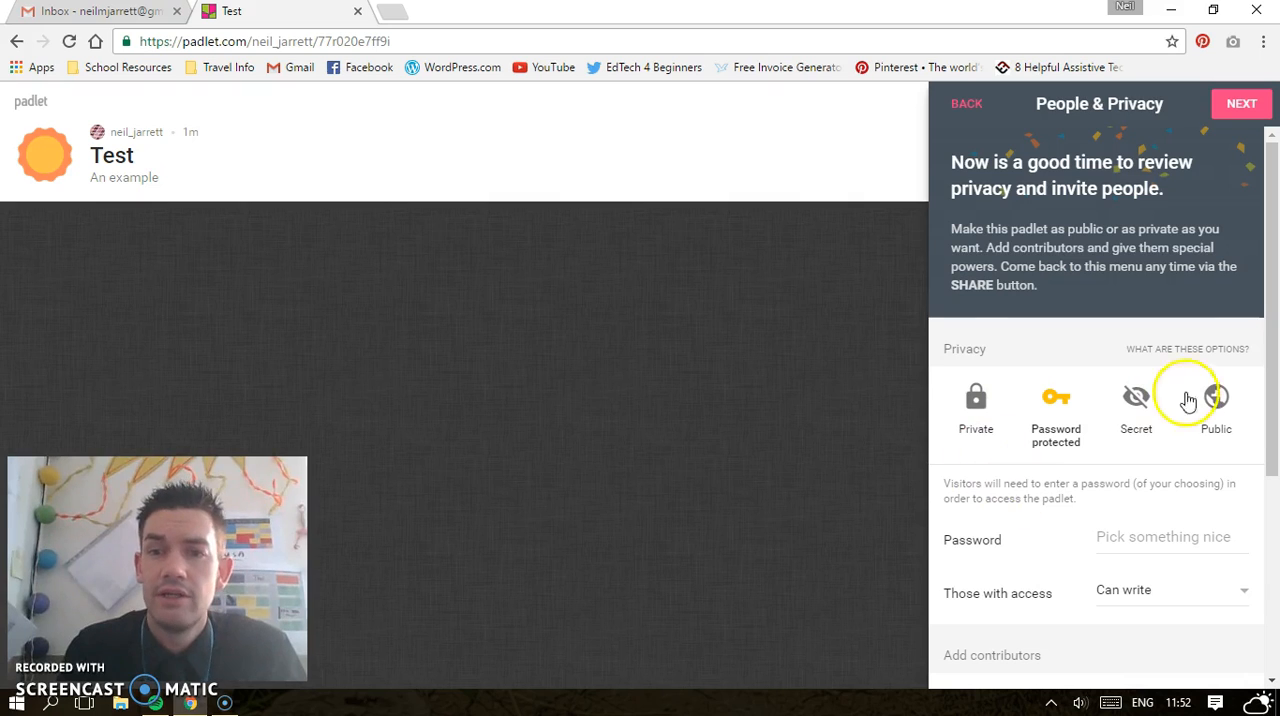
pyautogui.click(1136, 410)
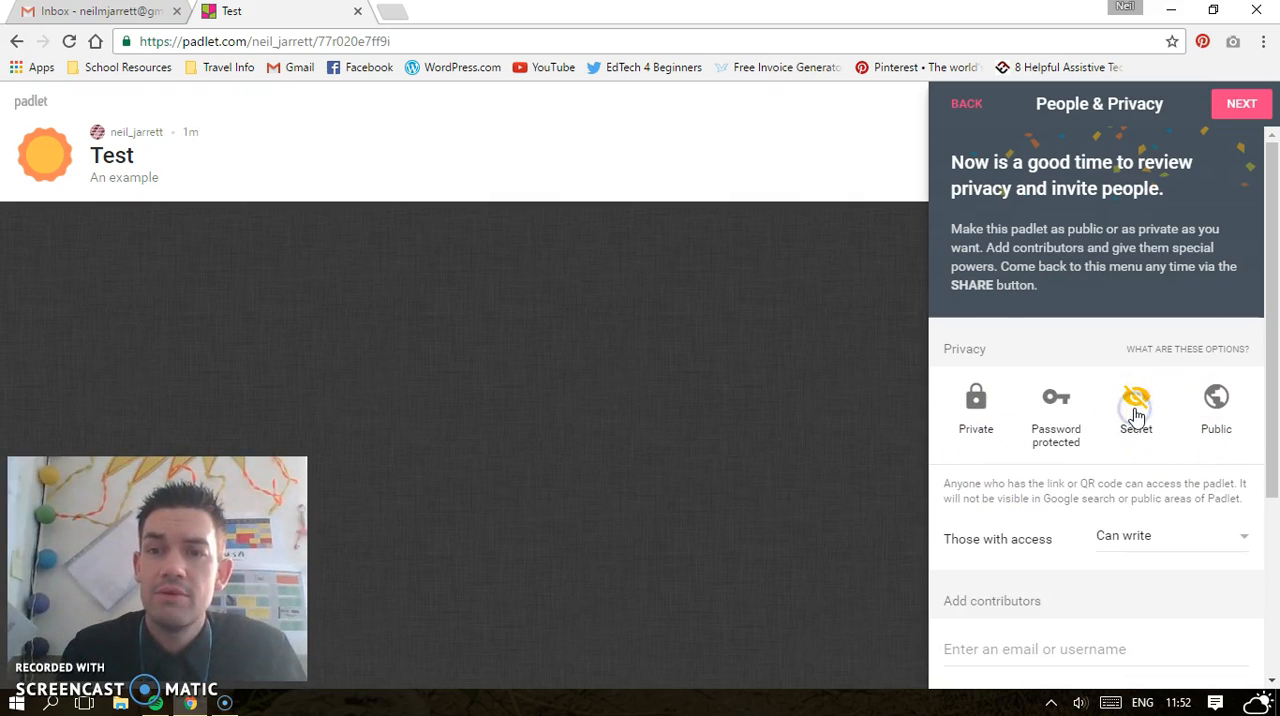
# Review the access, contributor and advanced options, and finish the setup to start posting on the padlet
pyautogui.scroll(-2, 1100, 490)
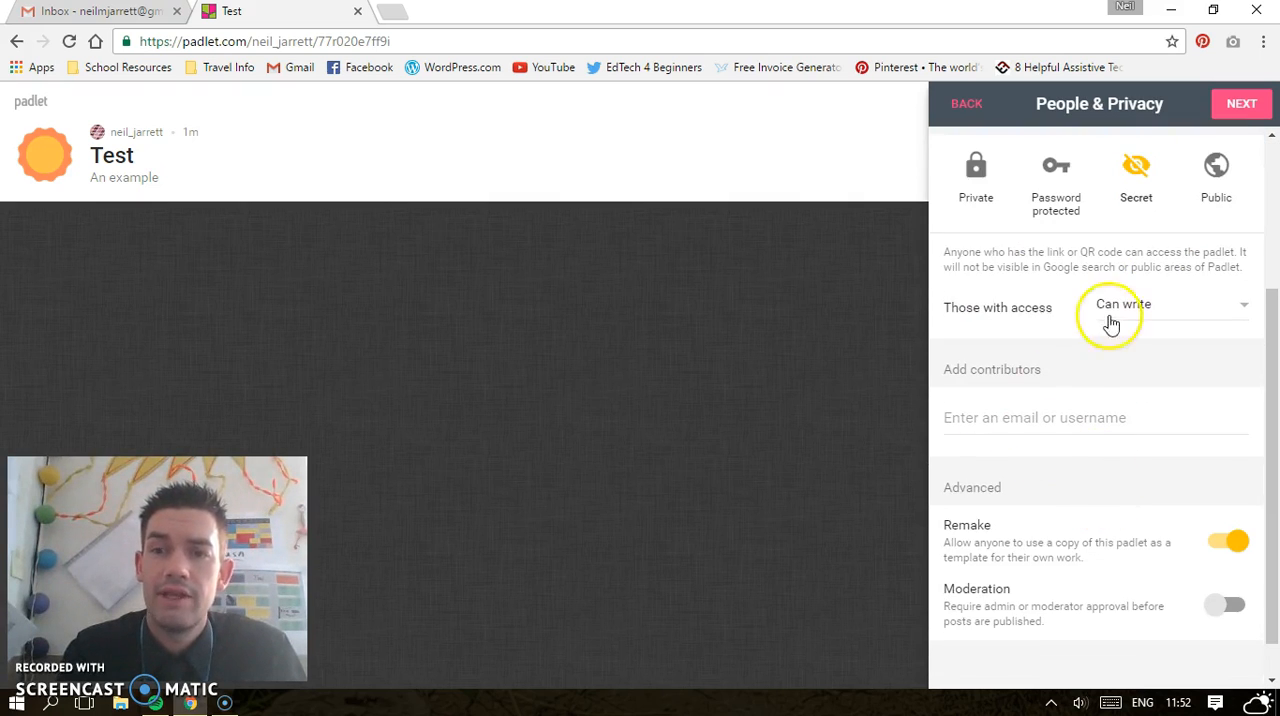
pyautogui.scroll(-1, 1106, 436)
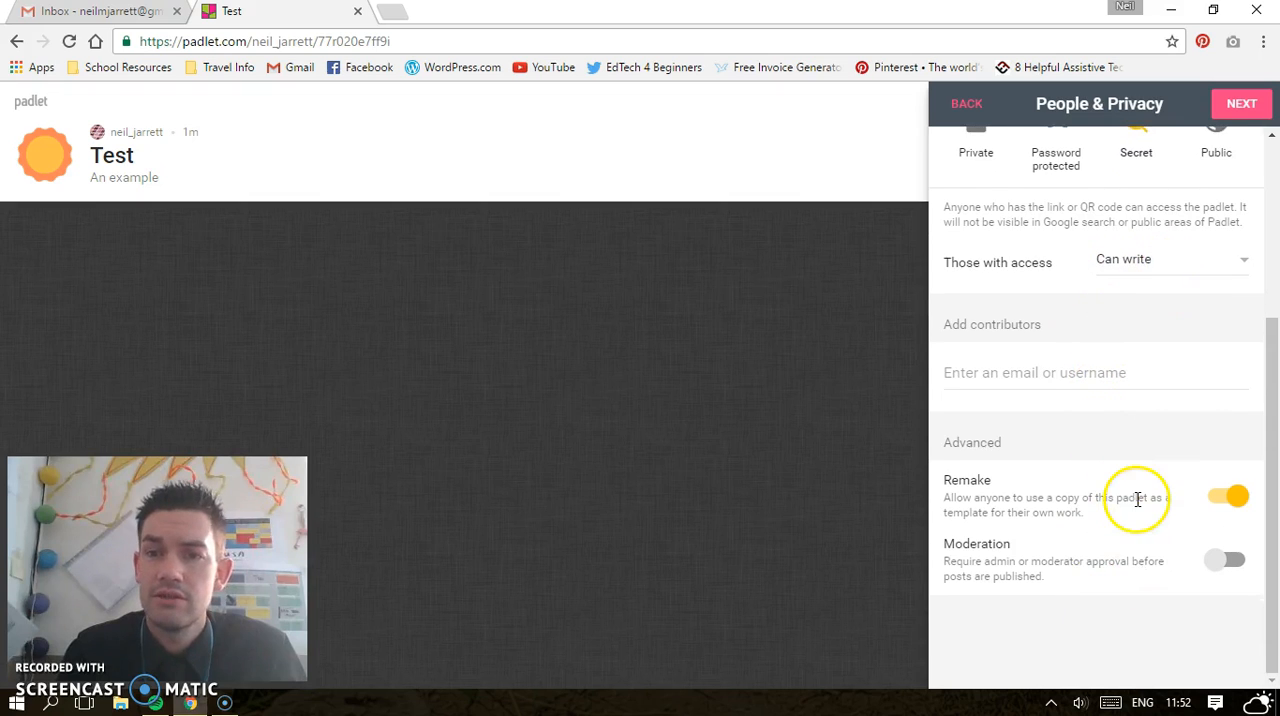
pyautogui.scroll(2, 1137, 500)
pyautogui.scroll(2, 1134, 506)
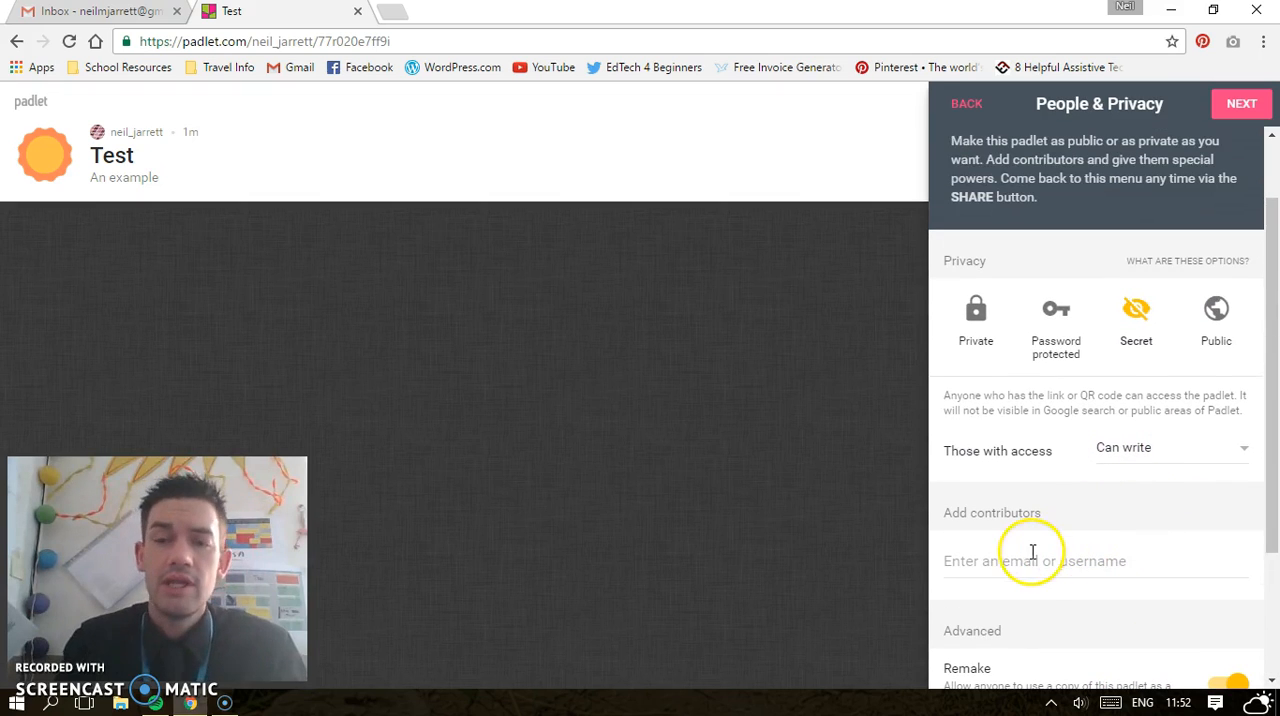
pyautogui.click(1026, 552)
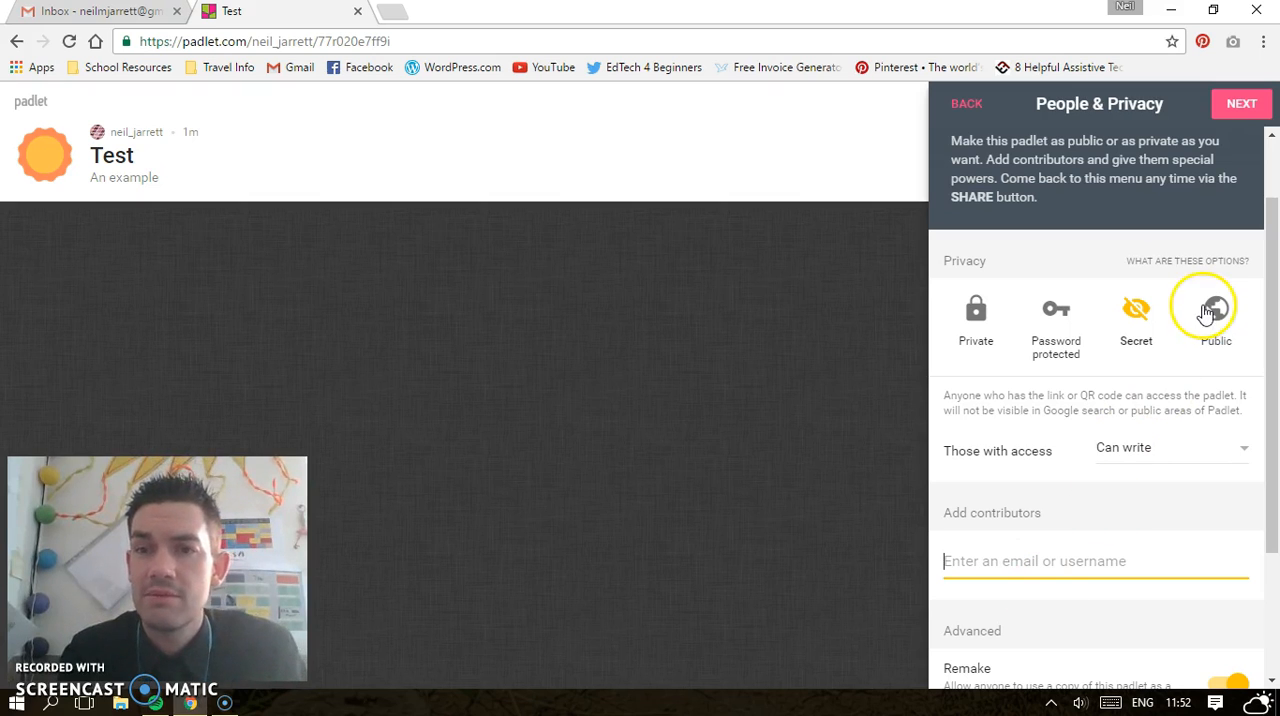
pyautogui.click(1241, 106)
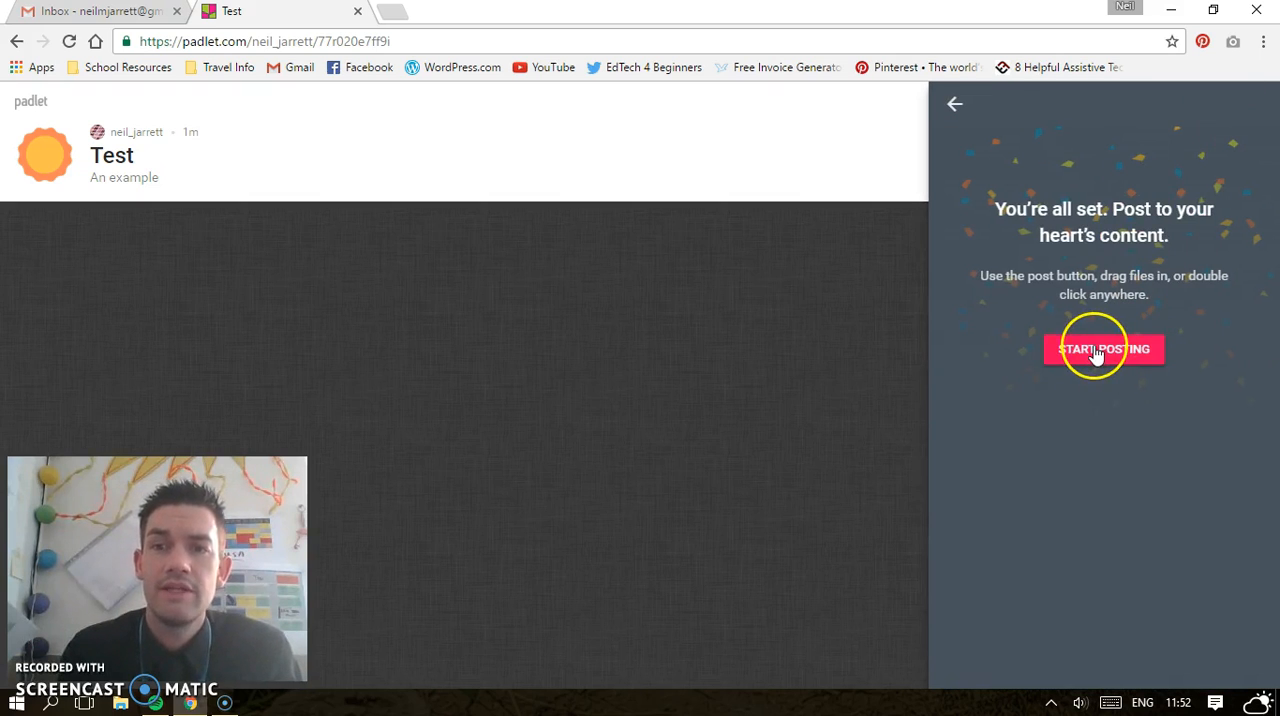
pyautogui.click(1097, 350)
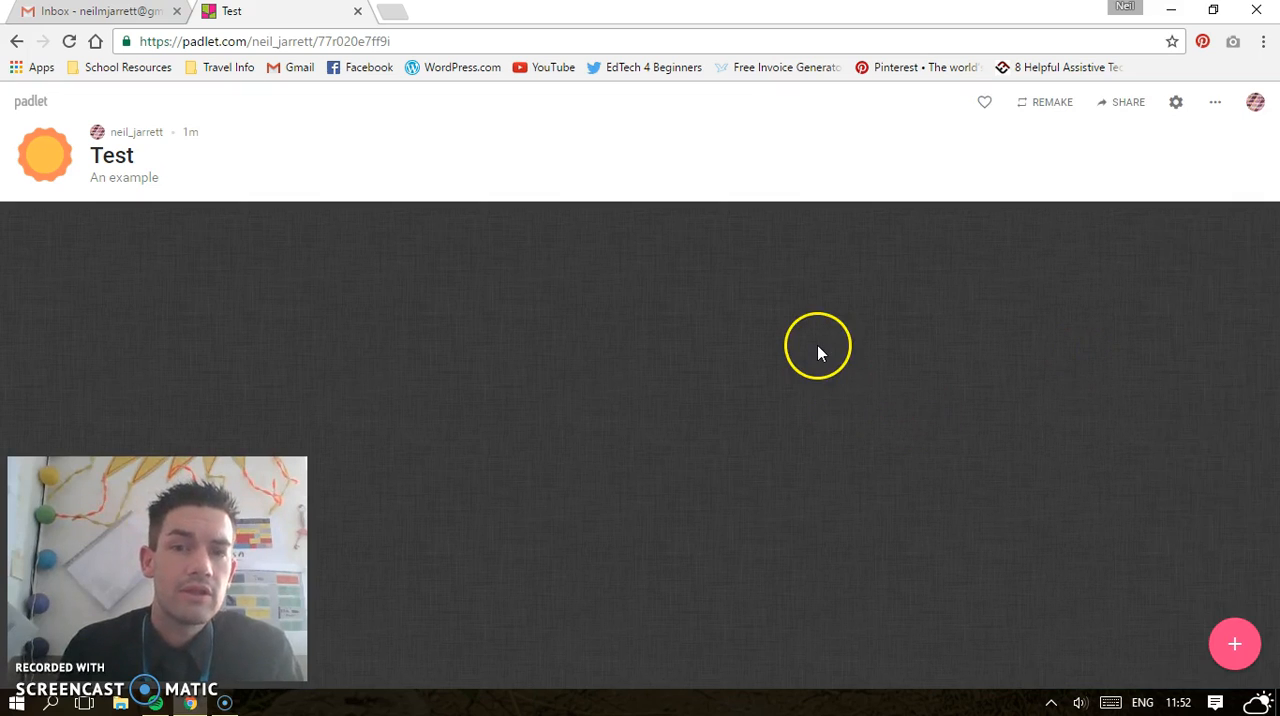
# Add a post titled "How are you feeling today?" and move it to the upper middle of the padlet
pyautogui.click(1233, 645)
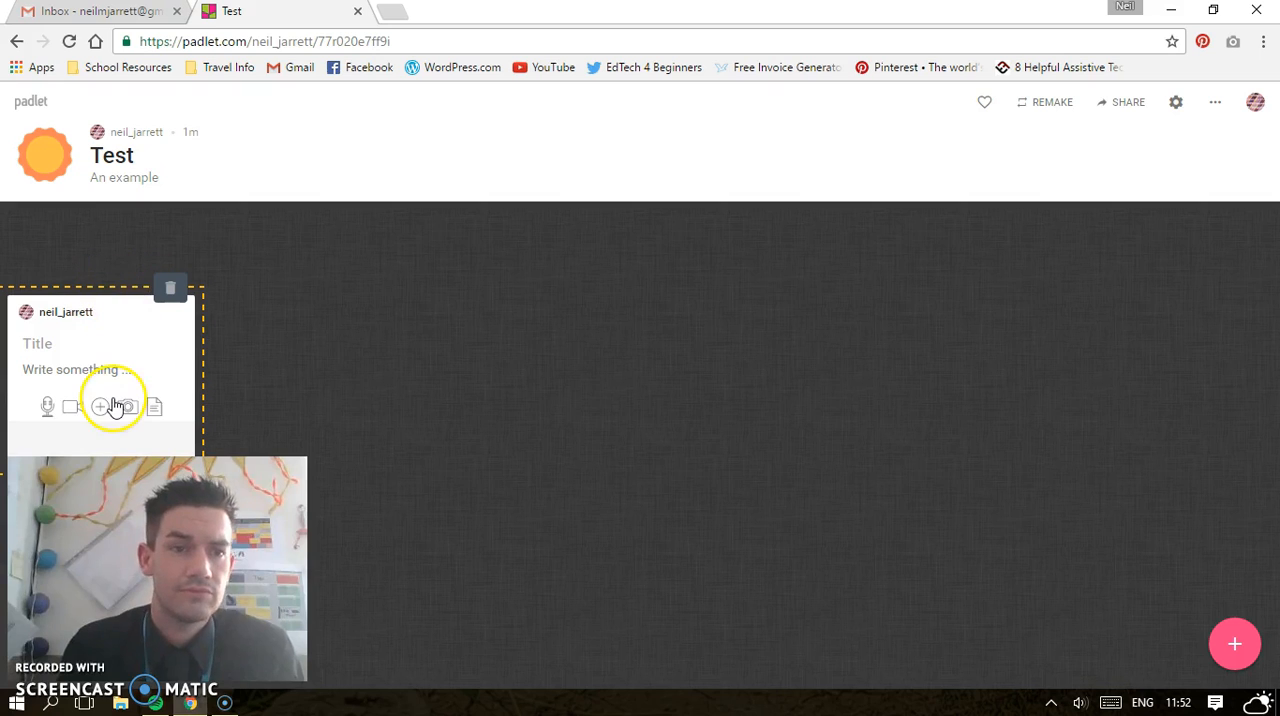
pyautogui.write('How are y')
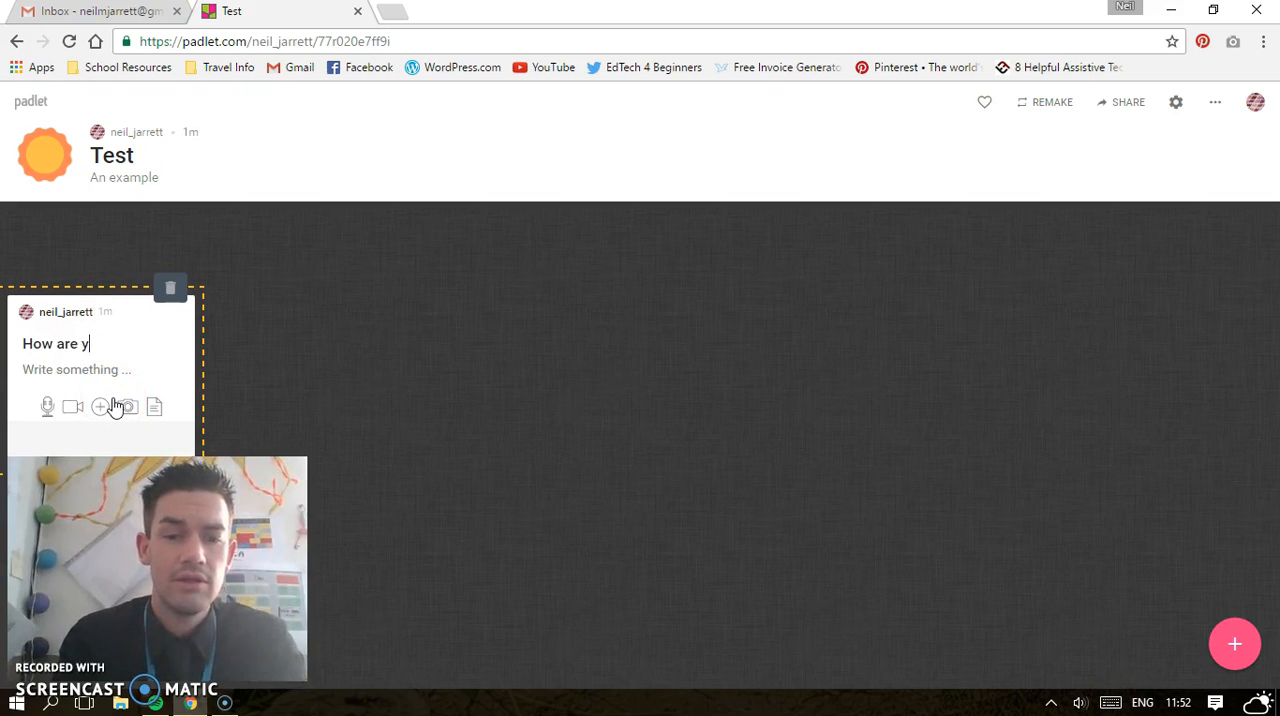
pyautogui.write('ou feeling to')
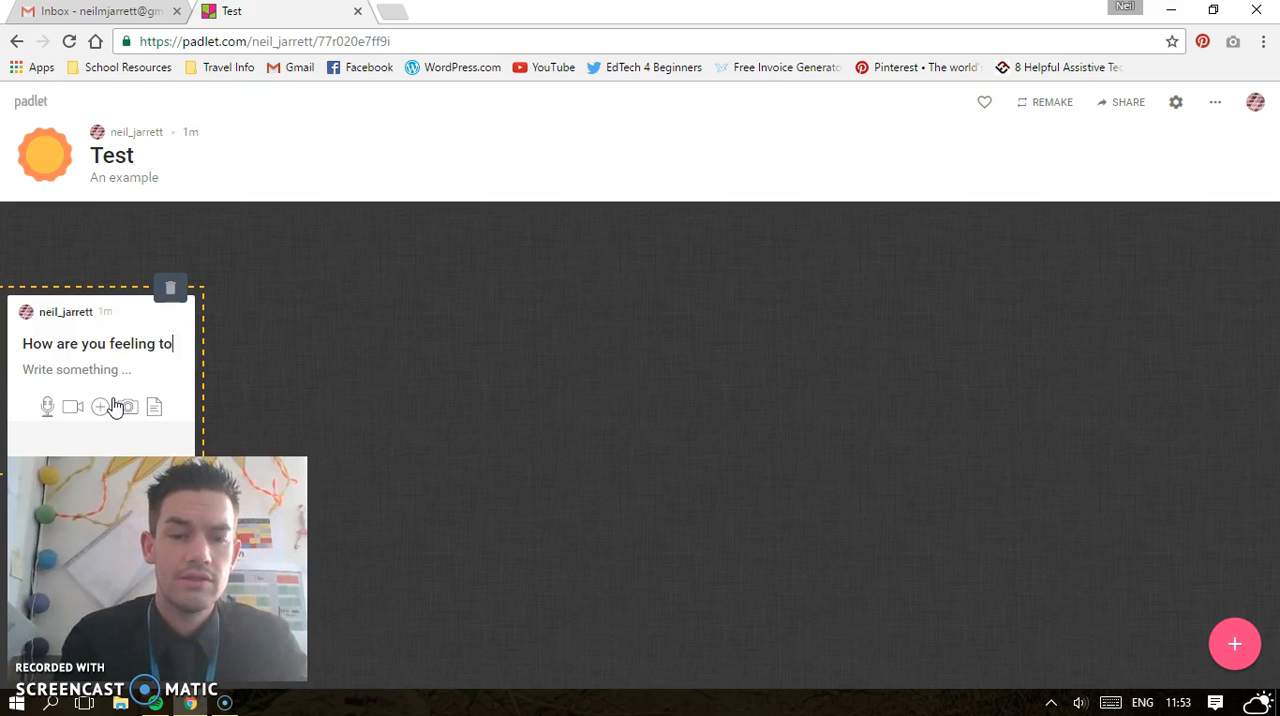
pyautogui.write('day?')
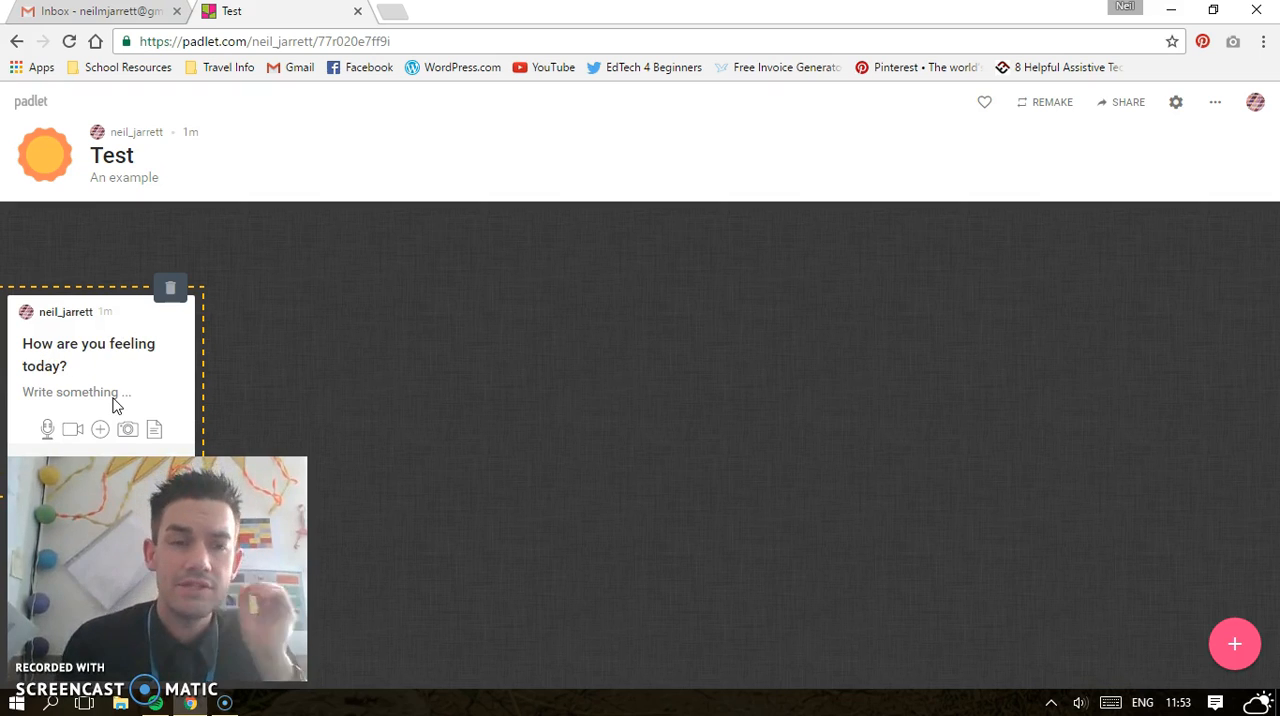
pyautogui.click(437, 358)
pyautogui.moveTo(129, 316); pyautogui.dragTo(597, 289)
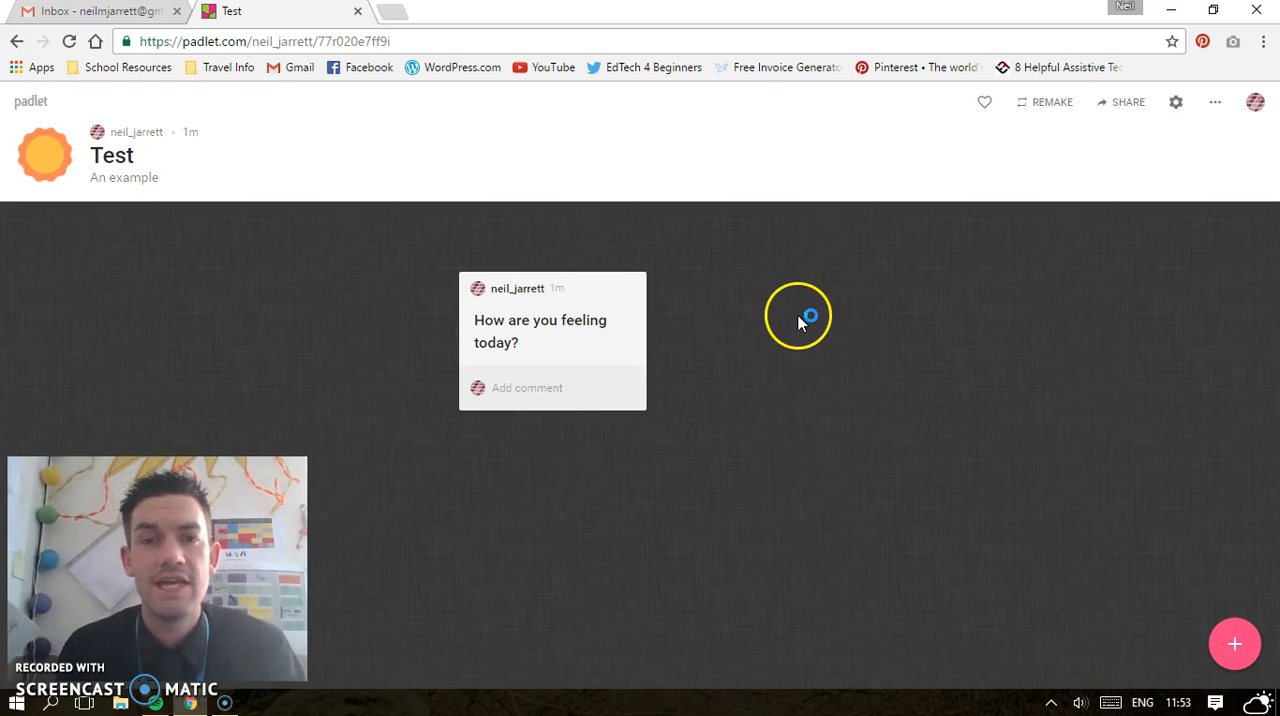
pyautogui.moveTo(601, 346)
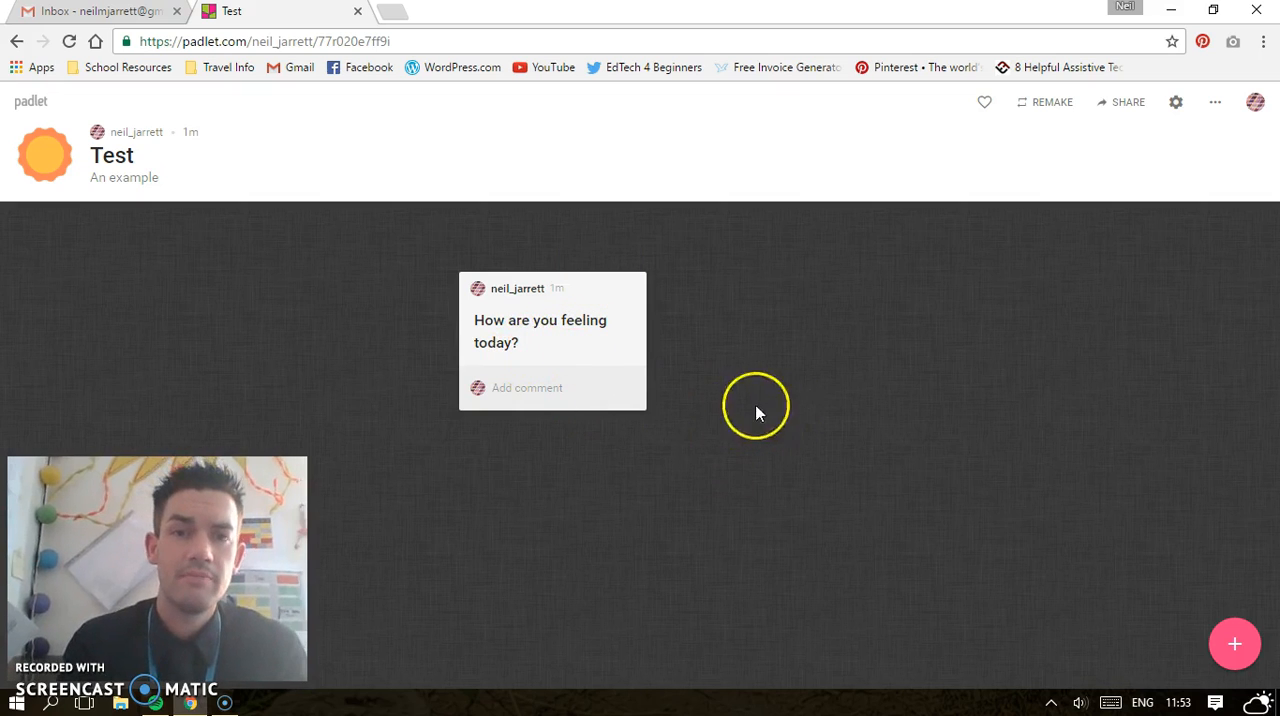
# Start a second blank post to review its attachment options, and discard it
pyautogui.click(1234, 641)
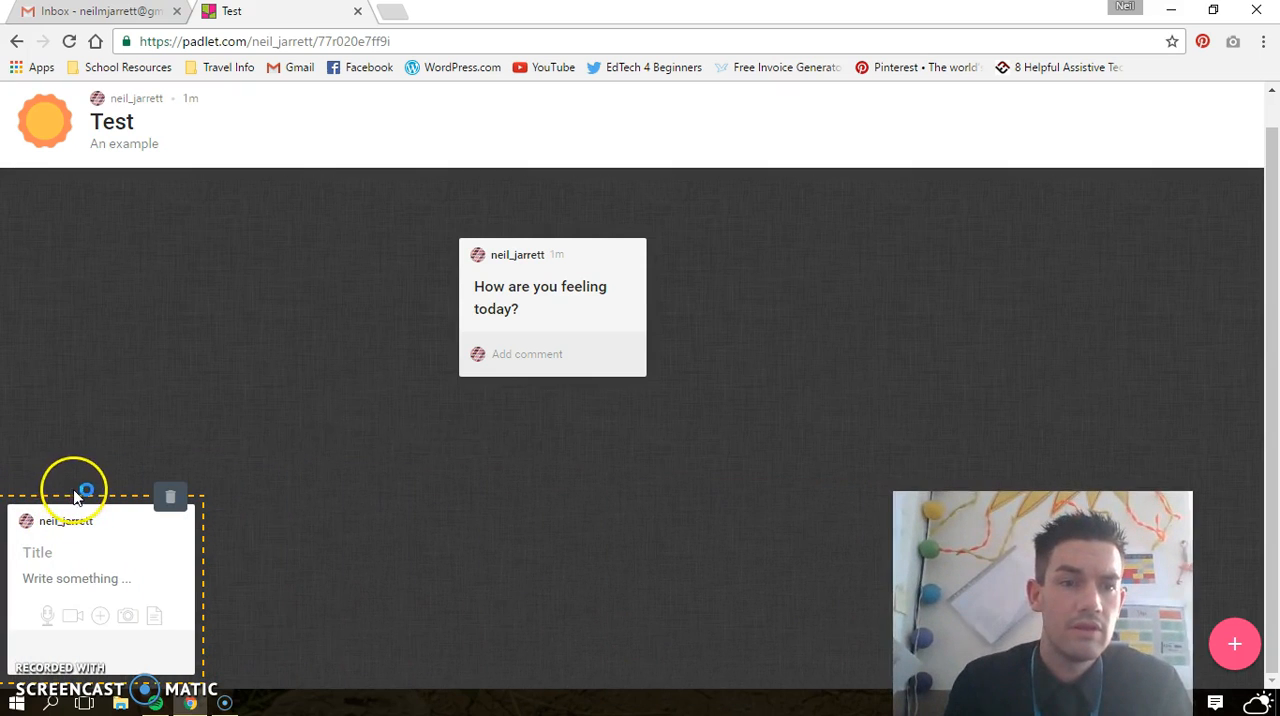
pyautogui.moveTo(80, 506); pyautogui.dragTo(178, 422)
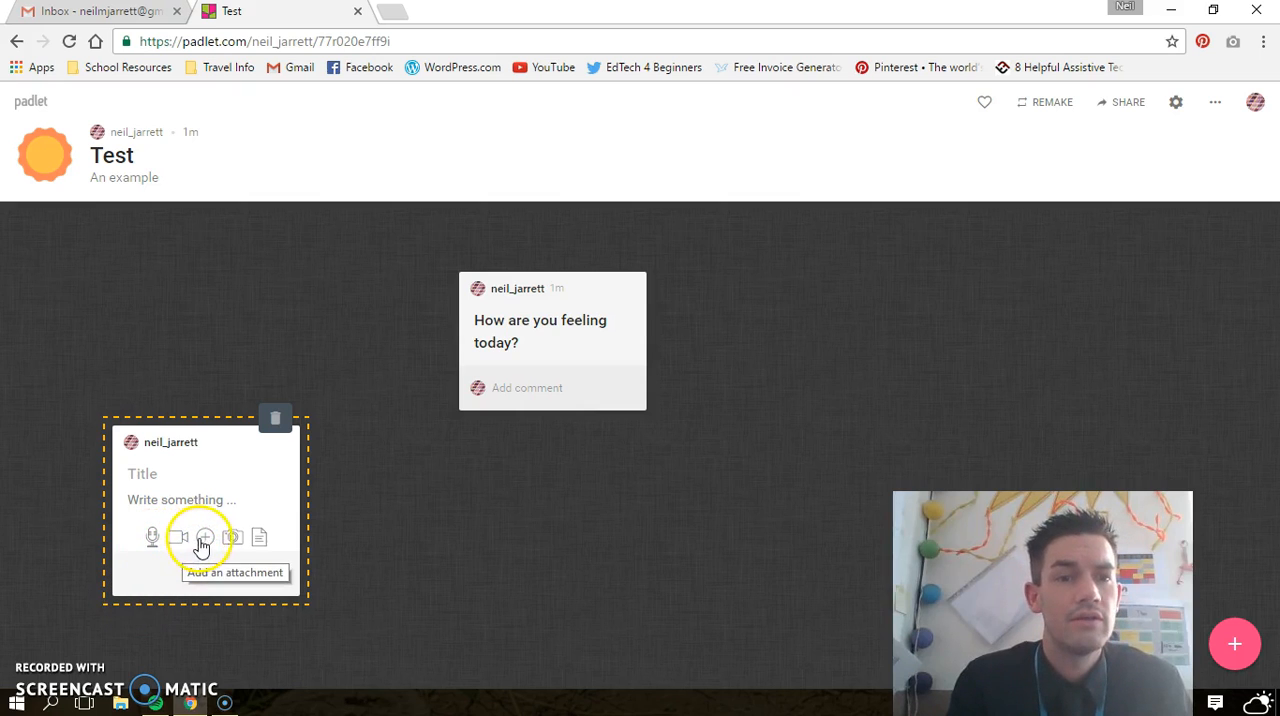
pyautogui.click(262, 545)
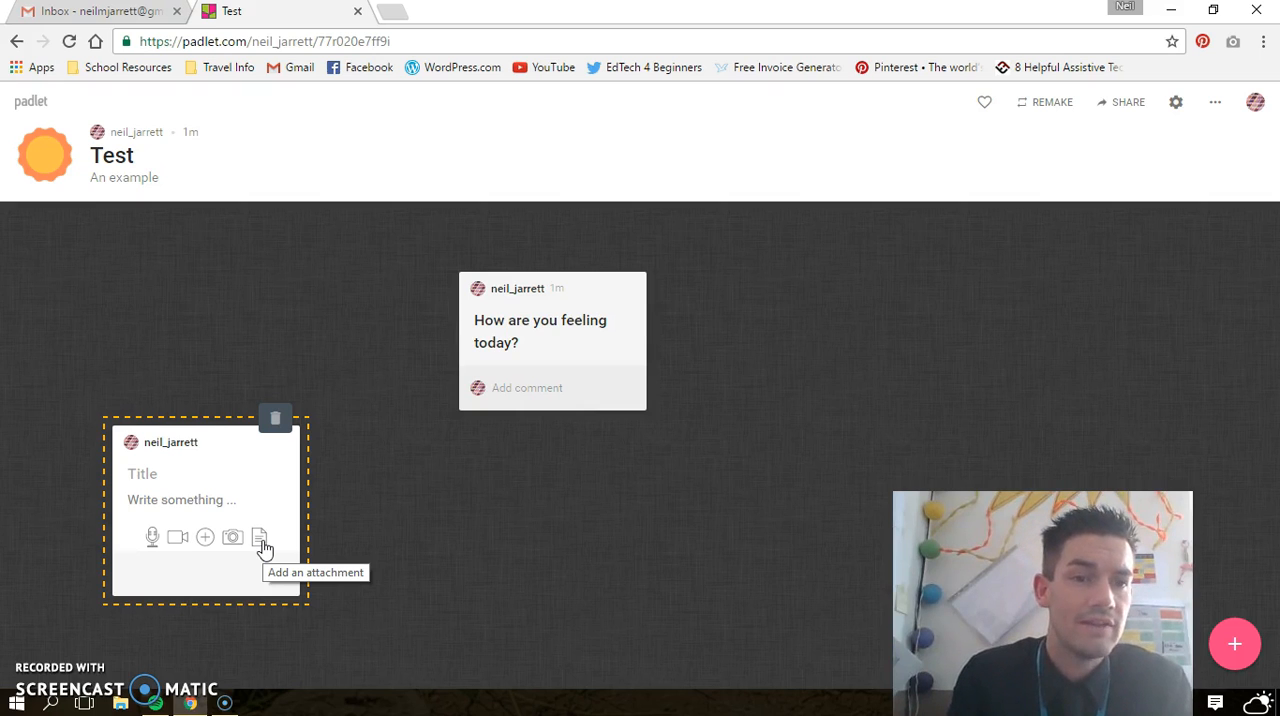
pyautogui.click(468, 522)
pyautogui.click(468, 522)
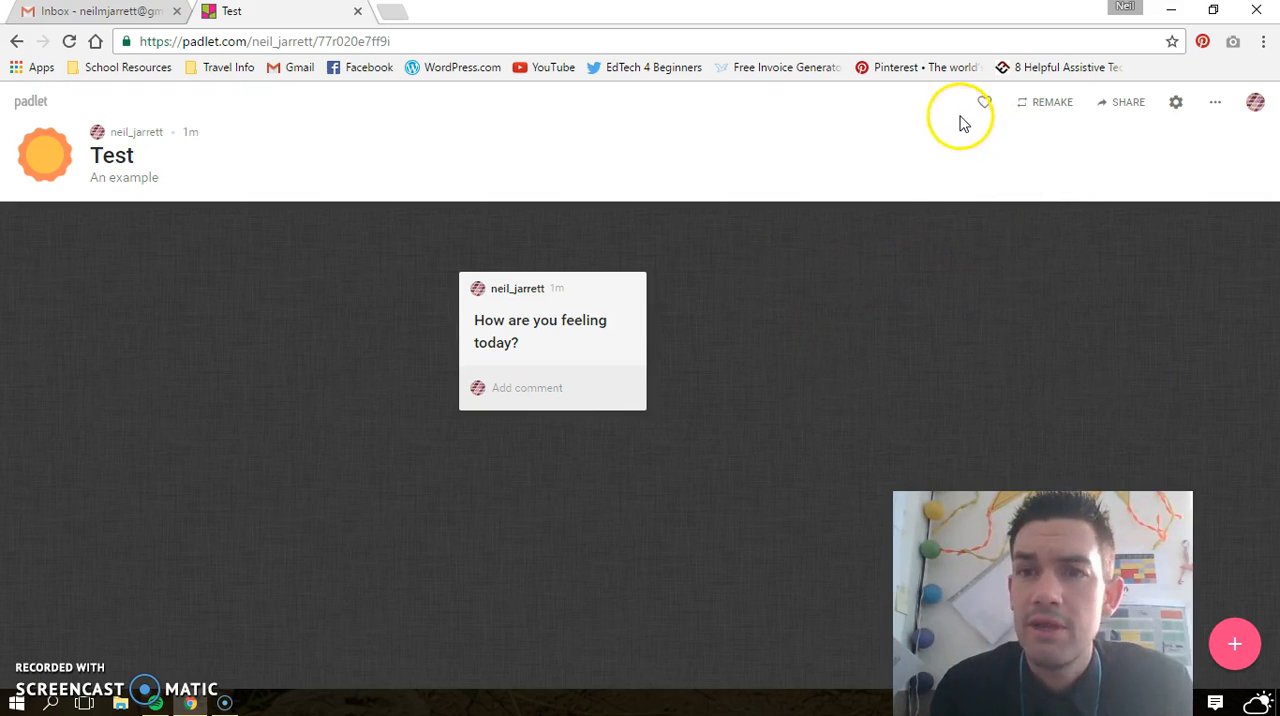
# Open the padlet's sharing settings and view the Share/Export/Embed options with the QR code
pyautogui.click(1122, 104)
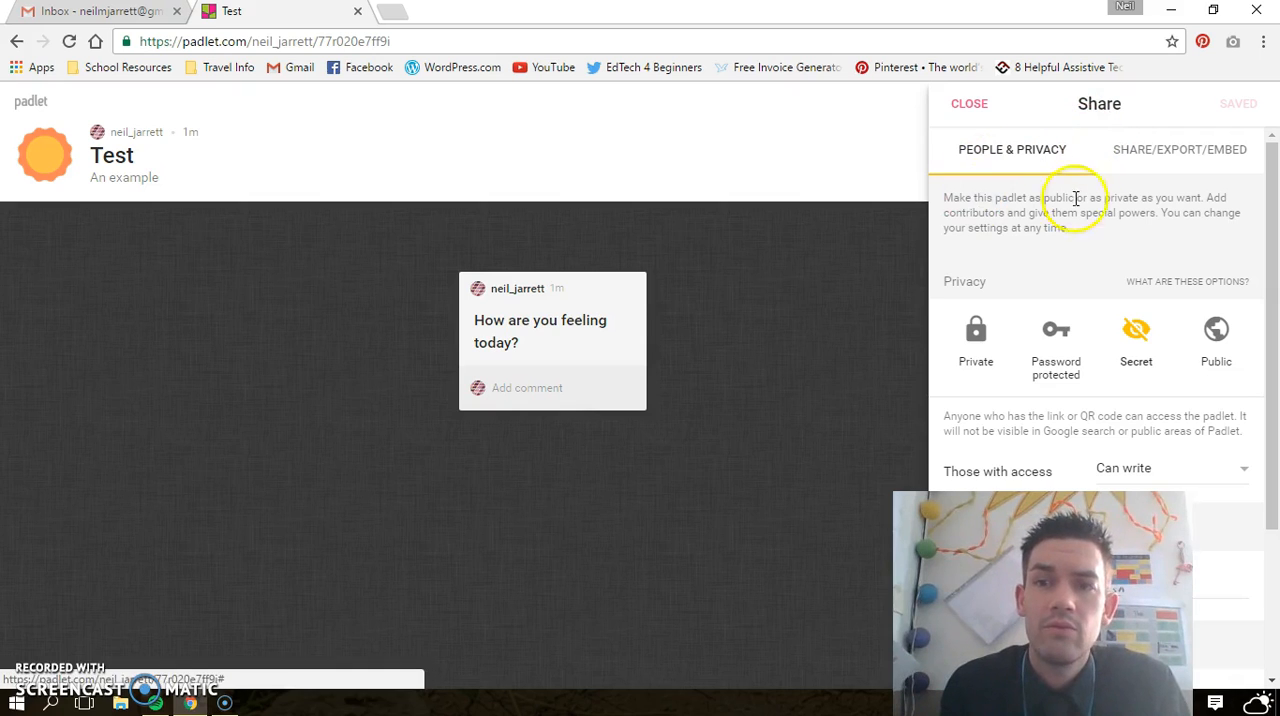
pyautogui.click(1165, 155)
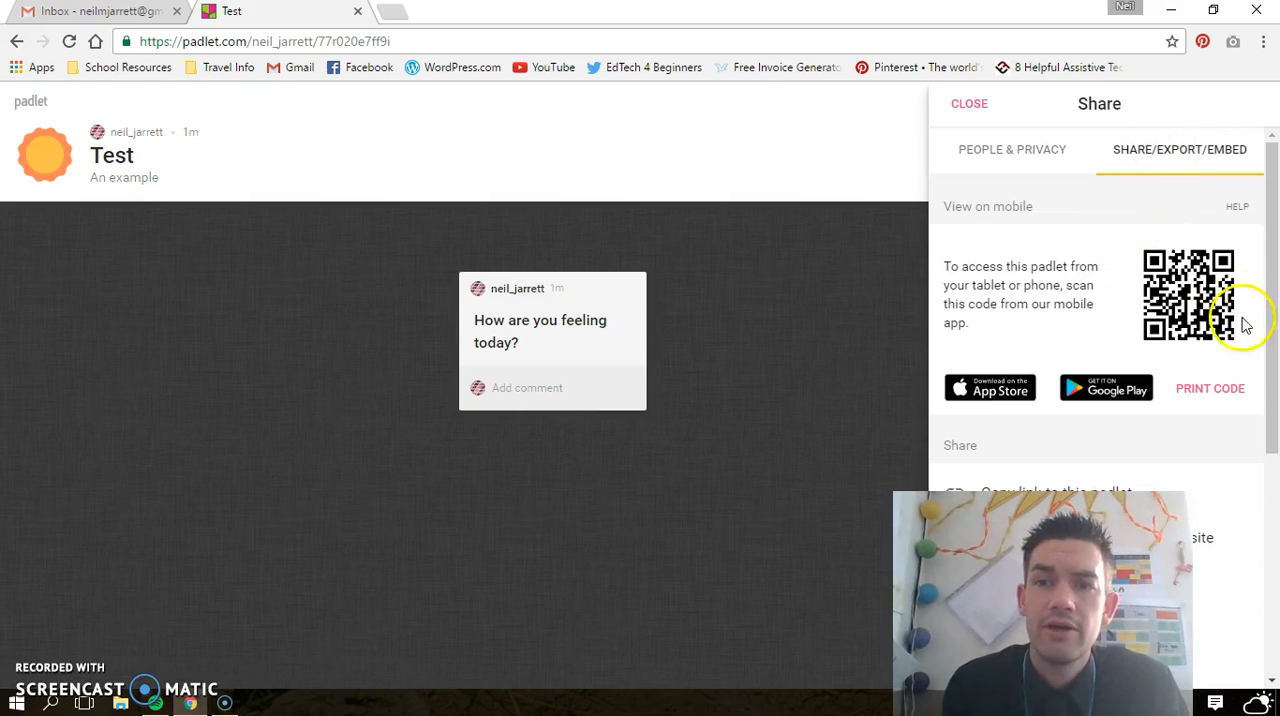